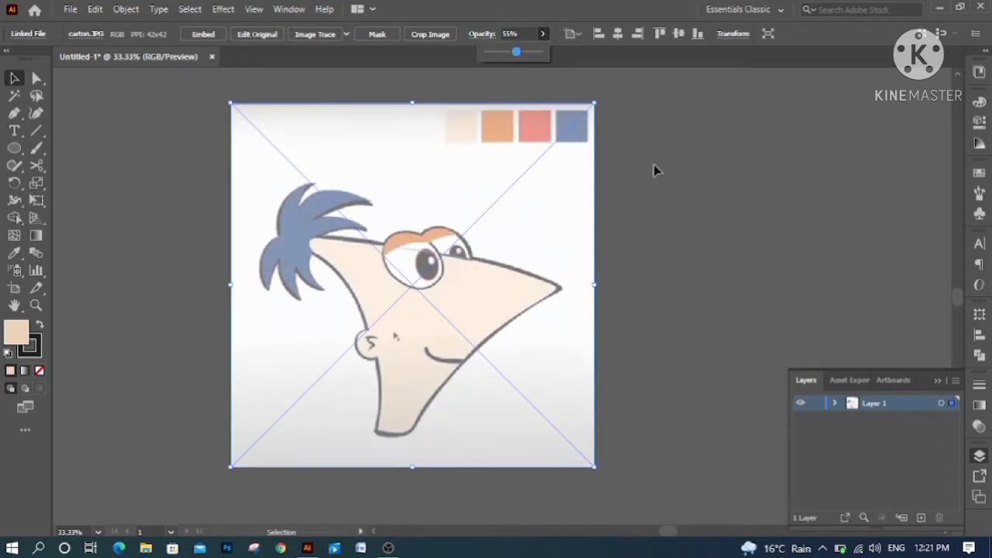
# Add a new layer above the reference image's layer and lock the selected reference image.
pyautogui.click(921, 519)
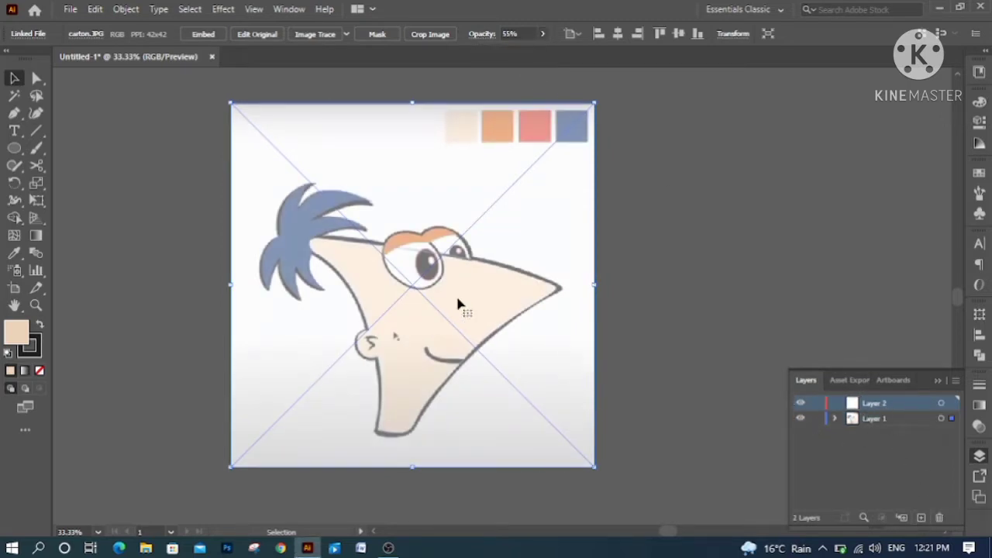
pyautogui.hotkey('ctrl', '2')
# Trace the top edge of the head with the Pen tool from behind the eye to the tip of the nose.
pyautogui.press('p')
pyautogui.scroll(1, 490, 286)
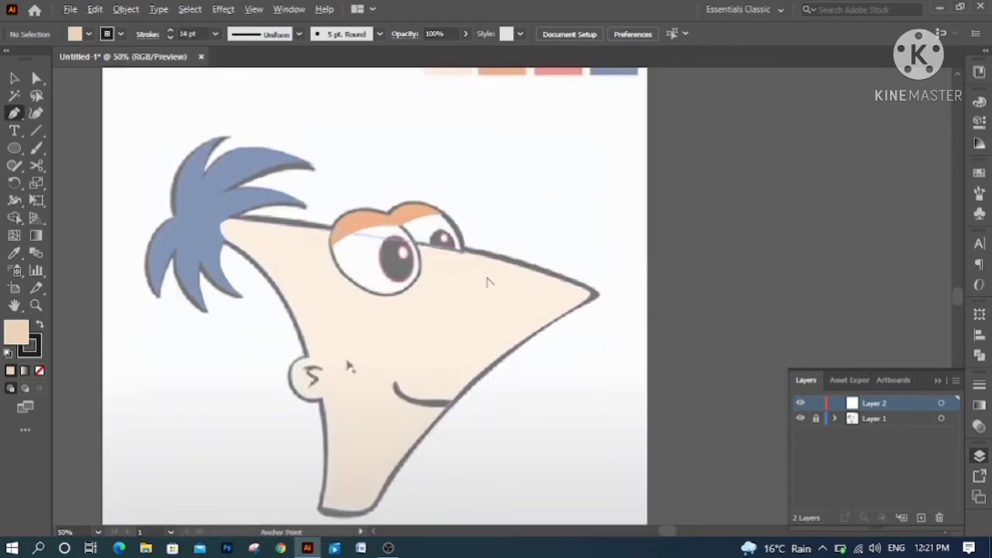
pyautogui.scroll(1, 490, 283)
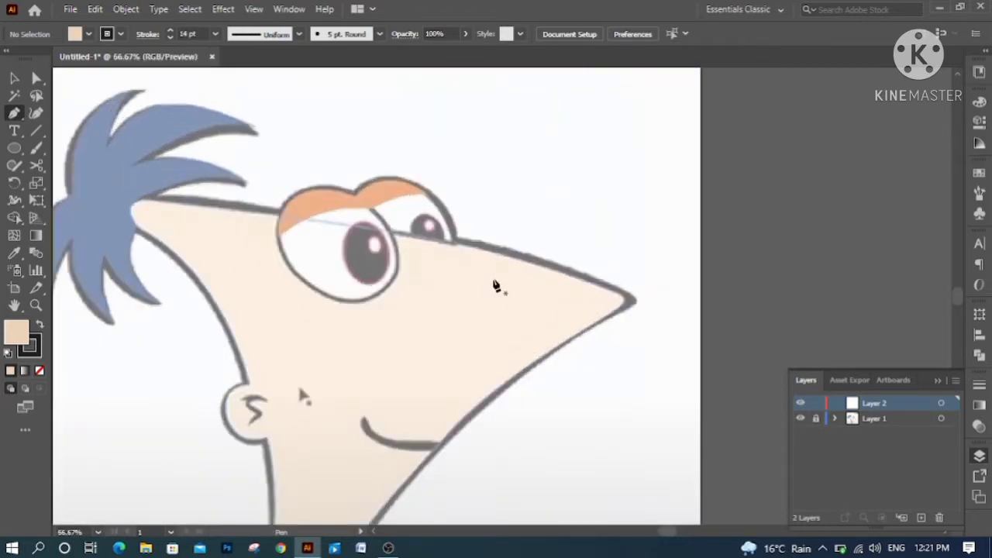
pyautogui.scroll(-2, 496, 286)
pyautogui.click(255, 101)
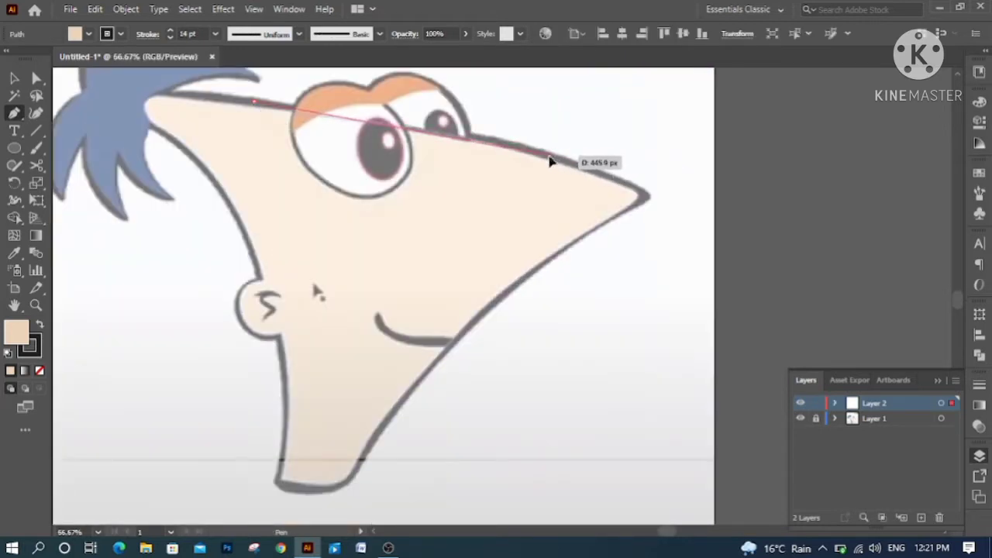
pyautogui.moveTo(550, 156); pyautogui.dragTo(612, 179)
pyautogui.click(638, 189)
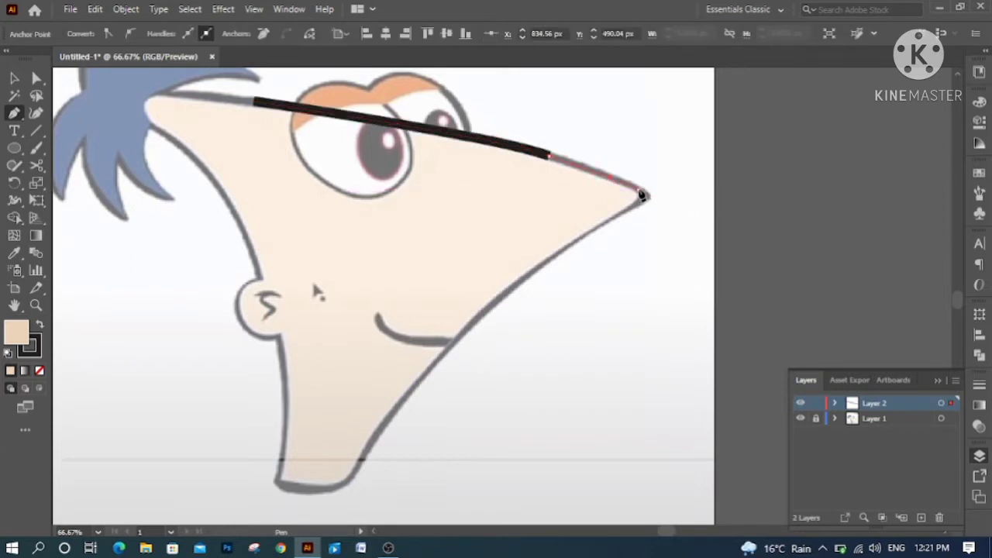
# Continue the head outline around the nose tip and down the front of the face to the lower jaw.
pyautogui.moveTo(605, 223); pyautogui.dragTo(565, 242)
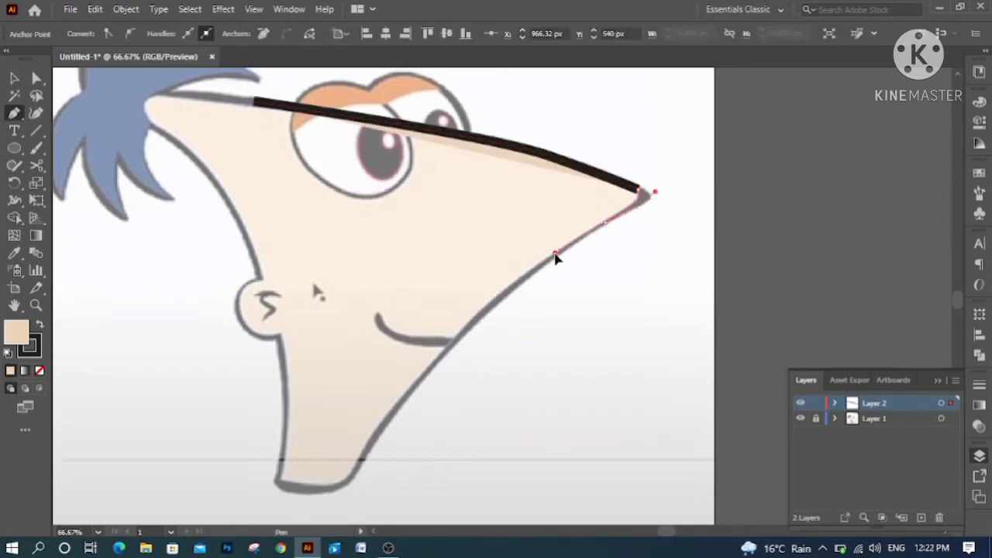
pyautogui.moveTo(375, 448); pyautogui.dragTo(376, 459)
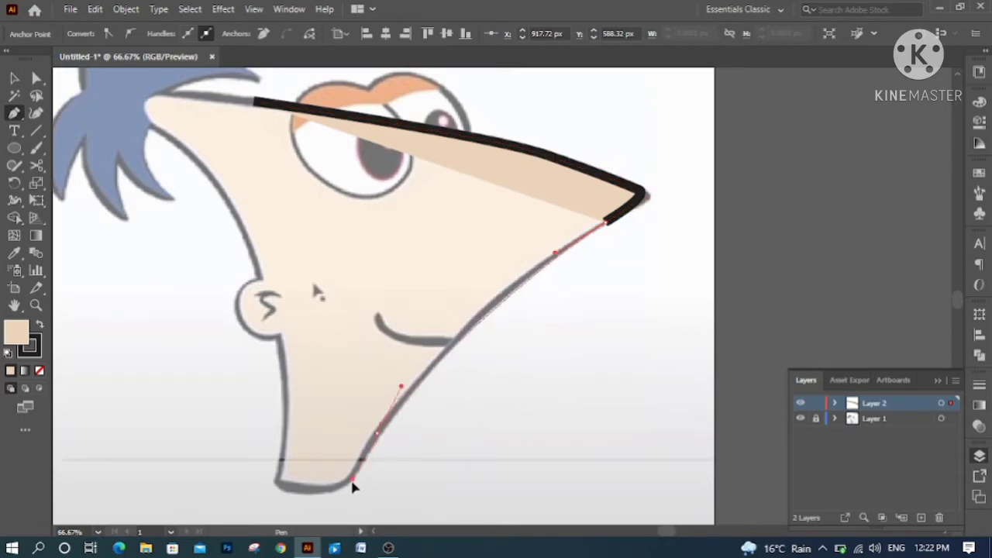
pyautogui.moveTo(356, 489); pyautogui.dragTo(356, 488)
pyautogui.click(378, 433)
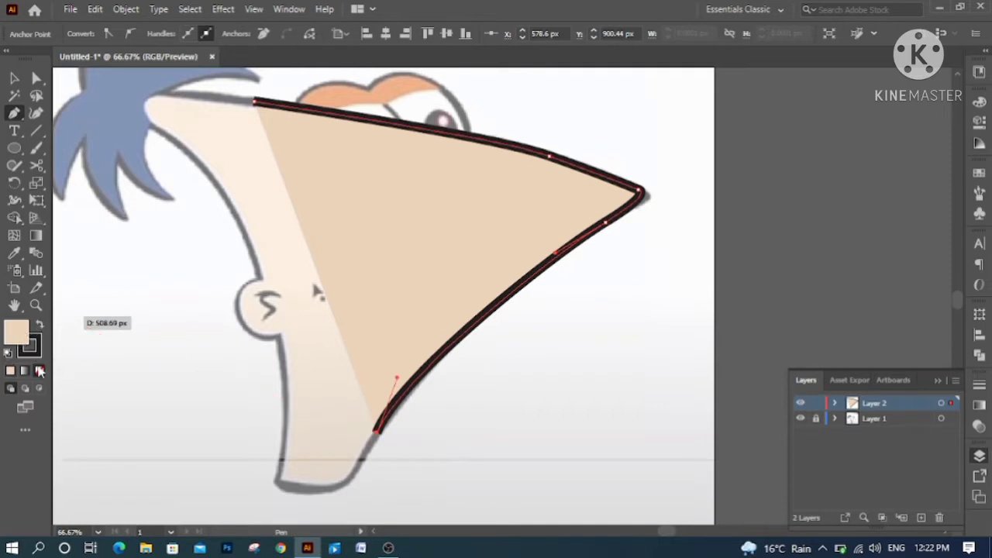
# Remove the path's fill and continue the outline around the base of the neck and up the back of the neck to the ear.
pyautogui.click(40, 370)
pyautogui.click(351, 486)
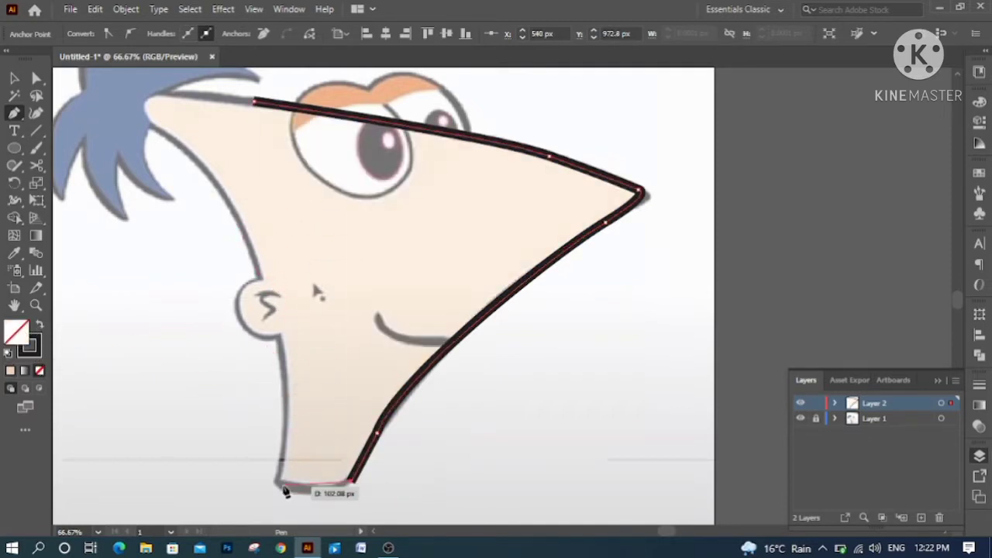
pyautogui.keyDown('ctrl'); pyautogui.click(278, 486); pyautogui.keyUp('ctrl')
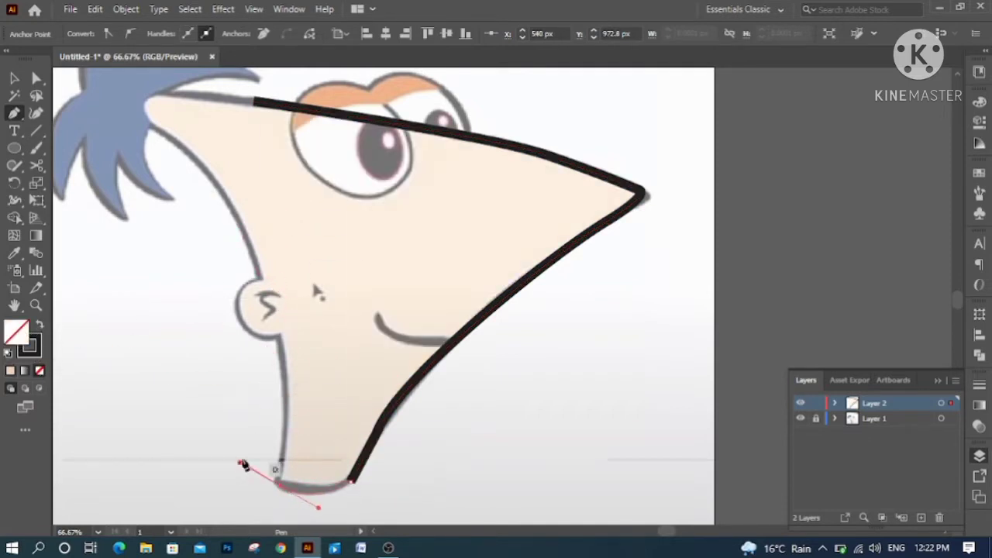
pyautogui.moveTo(243, 464); pyautogui.dragTo(243, 465)
pyautogui.moveTo(277, 336)
pyautogui.mouseDown()
pyautogui.moveTo(243, 269)
pyautogui.moveTo(259, 262)
pyautogui.mouseUp()
pyautogui.click(278, 336)
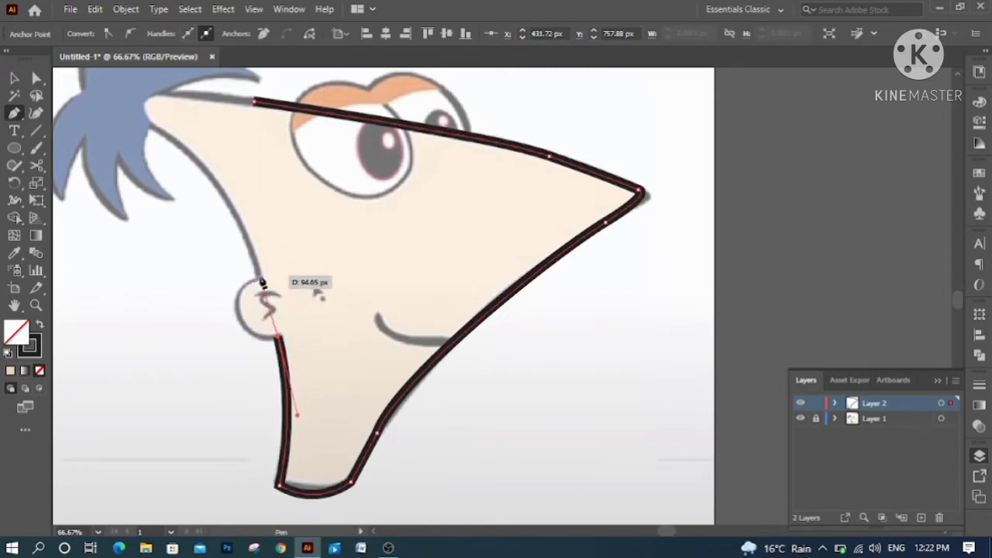
# Trace around the ear and up the back of the head, and close the head outline behind the eye.
pyautogui.moveTo(237, 309)
pyautogui.mouseDown()
pyautogui.moveTo(248, 262)
pyautogui.moveTo(225, 256)
pyautogui.moveTo(266, 281)
pyautogui.moveTo(288, 272)
pyautogui.mouseUp()
pyautogui.click(237, 306)
pyautogui.moveTo(137, 118)
pyautogui.mouseDown()
pyautogui.moveTo(100, 115)
pyautogui.moveTo(67, 83)
pyautogui.moveTo(88, 160)
pyautogui.moveTo(78, 169)
pyautogui.mouseUp()
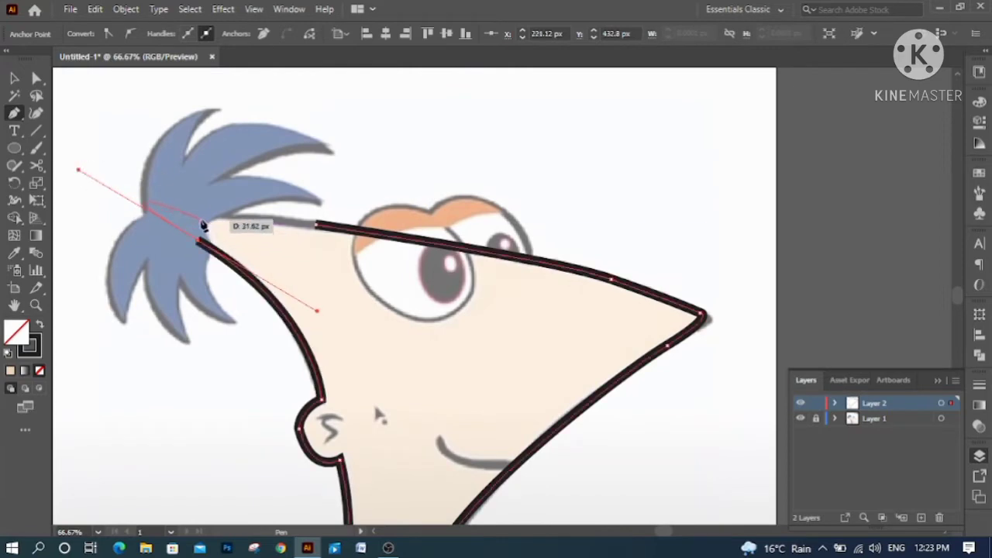
pyautogui.click(199, 241)
pyautogui.moveTo(229, 216); pyautogui.dragTo(230, 217)
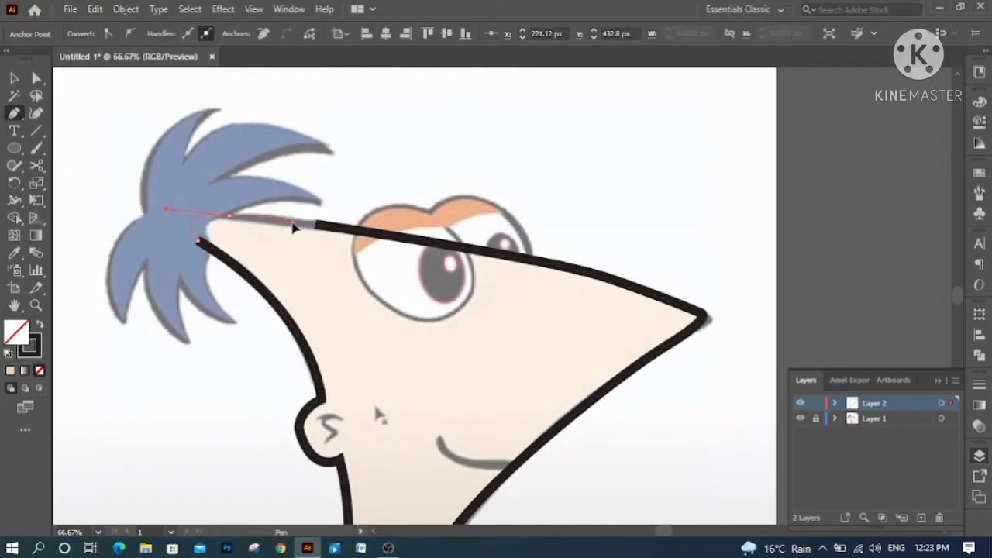
pyautogui.moveTo(295, 226); pyautogui.dragTo(354, 226)
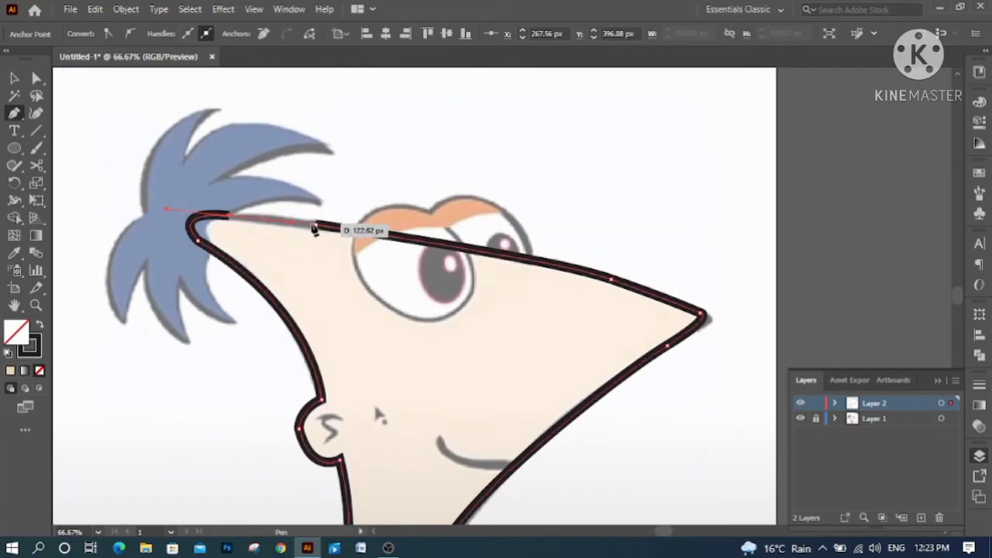
# Start the hair outline with the Pen tool, tracing the topmost spike and the notch beneath it.
pyautogui.click(146, 215)
pyautogui.moveTo(219, 108); pyautogui.dragTo(316, 101)
pyautogui.click(215, 112)
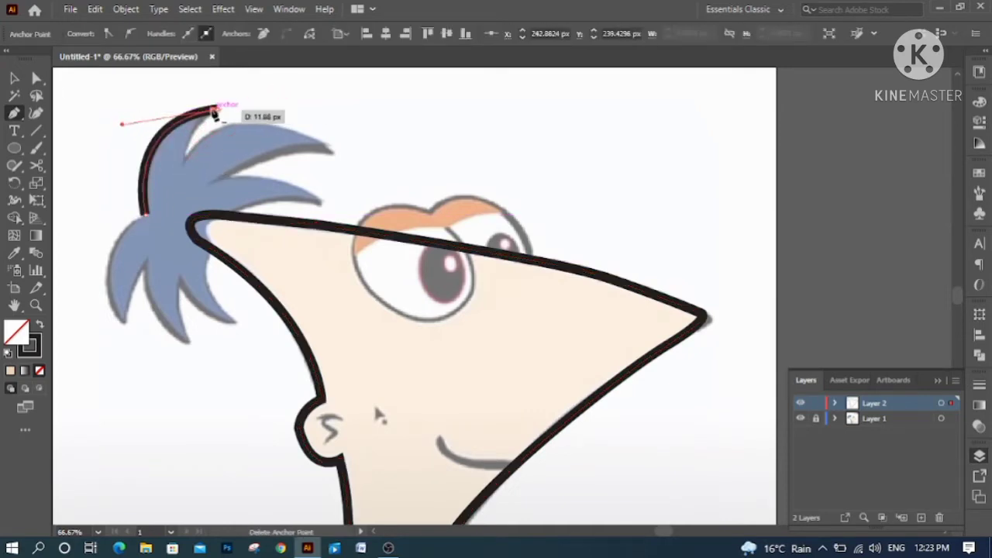
pyautogui.click(214, 110)
pyautogui.moveTo(184, 158); pyautogui.dragTo(187, 192)
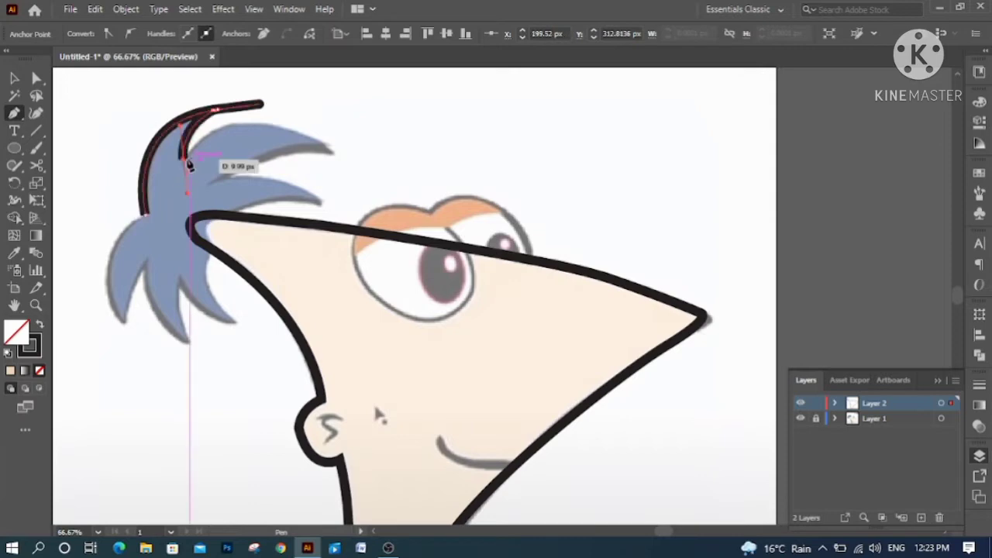
pyautogui.click(185, 159)
# Continue the hair outline around the two forward-pointing spikes to the hairline at the back of the head.
pyautogui.moveTo(333, 153); pyautogui.dragTo(443, 228)
pyautogui.click(335, 154)
pyautogui.moveTo(208, 185); pyautogui.dragTo(190, 221)
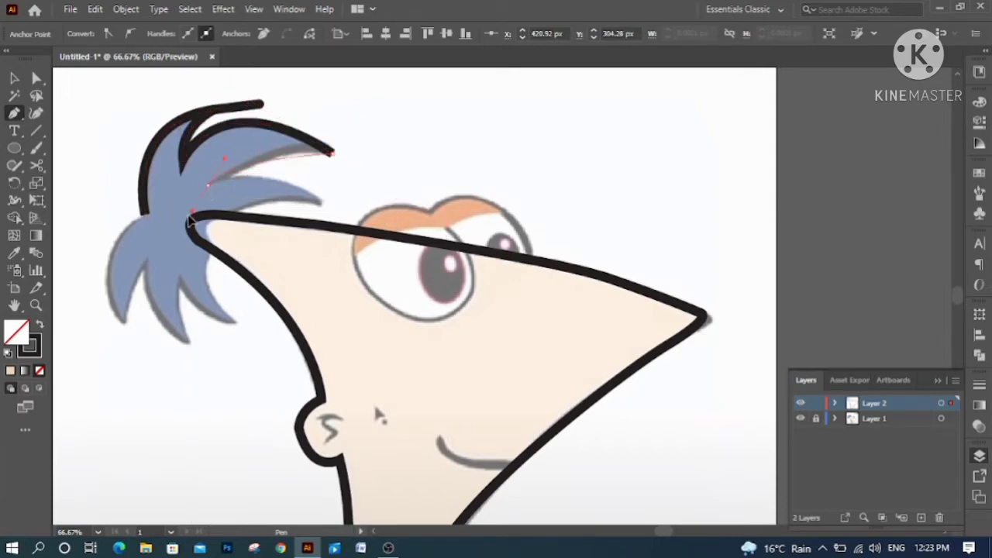
pyautogui.moveTo(132, 246); pyautogui.dragTo(150, 222)
pyautogui.click(209, 185)
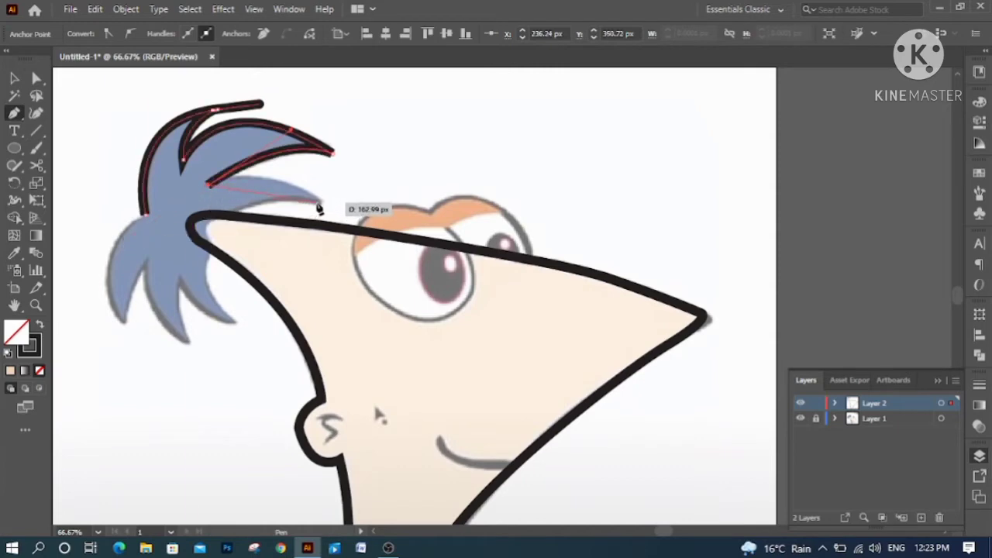
pyautogui.moveTo(317, 204); pyautogui.dragTo(367, 247)
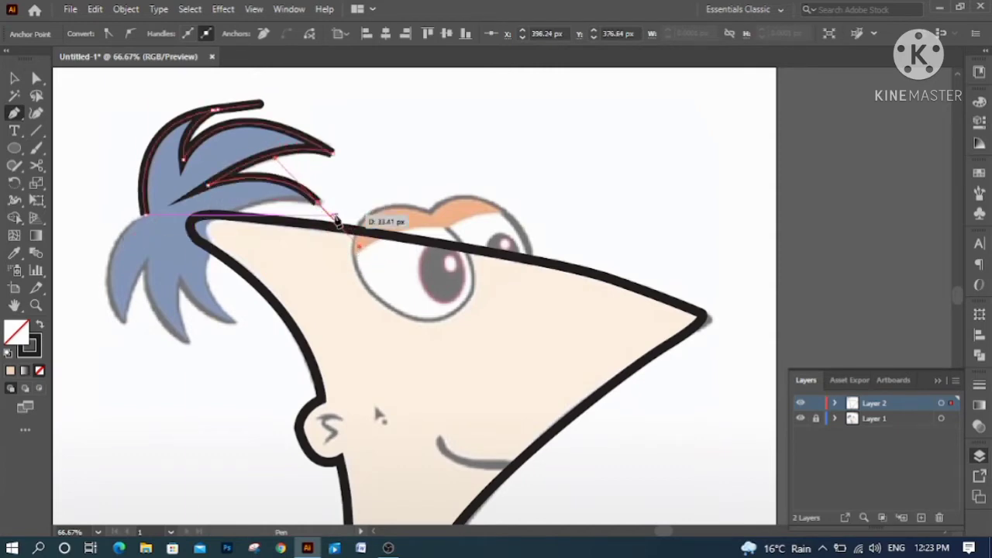
pyautogui.click(318, 204)
pyautogui.moveTo(200, 225); pyautogui.dragTo(179, 255)
pyautogui.click(200, 224)
# Trace the three lower hair spikes and their notches, and close the hair outline at its starting point.
pyautogui.moveTo(231, 319); pyautogui.dragTo(270, 340)
pyautogui.click(234, 320)
pyautogui.moveTo(178, 276); pyautogui.dragTo(164, 238)
pyautogui.click(178, 277)
pyautogui.moveTo(190, 342); pyautogui.dragTo(203, 368)
pyautogui.click(190, 342)
pyautogui.moveTo(144, 262); pyautogui.dragTo(154, 201)
pyautogui.click(143, 257)
pyautogui.moveTo(123, 320)
pyautogui.mouseDown()
pyautogui.moveTo(132, 331)
pyautogui.moveTo(124, 324)
pyautogui.mouseUp()
pyautogui.moveTo(145, 215); pyautogui.dragTo(196, 198)
# Draw the smile as a closed, curved shape running from the cheek to the front edge of the face.
pyautogui.scroll(-4, 525, 321)
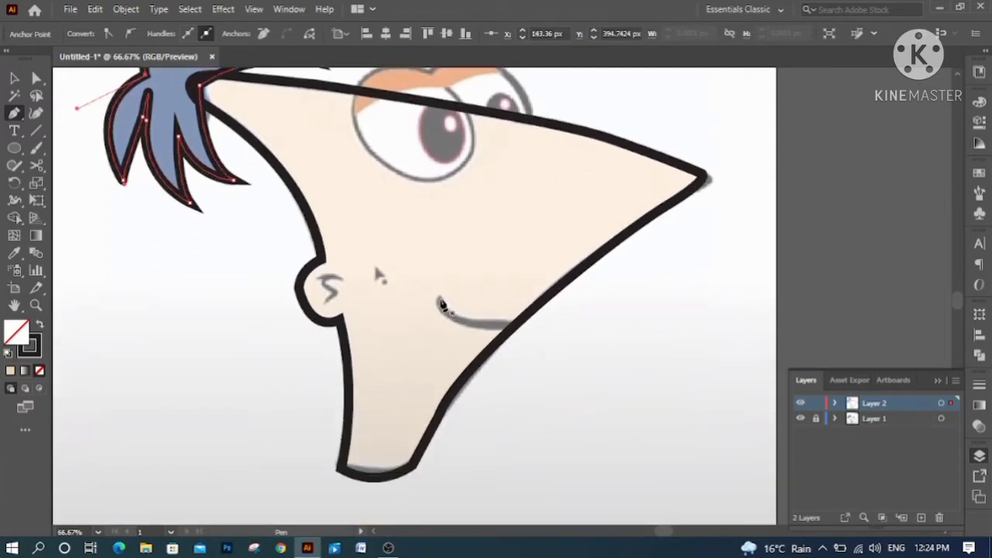
pyautogui.click(519, 320)
pyautogui.moveTo(440, 308)
pyautogui.mouseDown()
pyautogui.moveTo(434, 287)
pyautogui.moveTo(439, 318)
pyautogui.mouseUp()
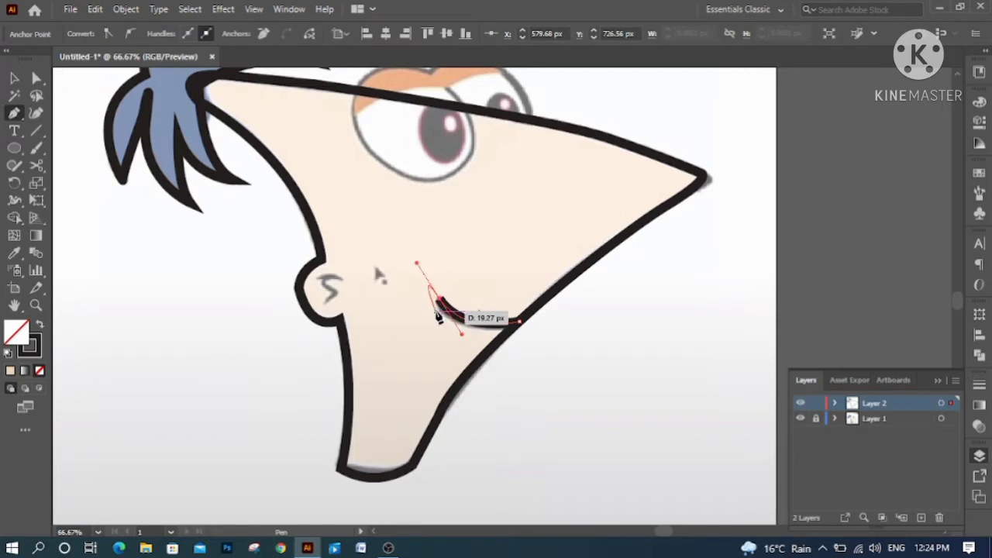
pyautogui.click(440, 300)
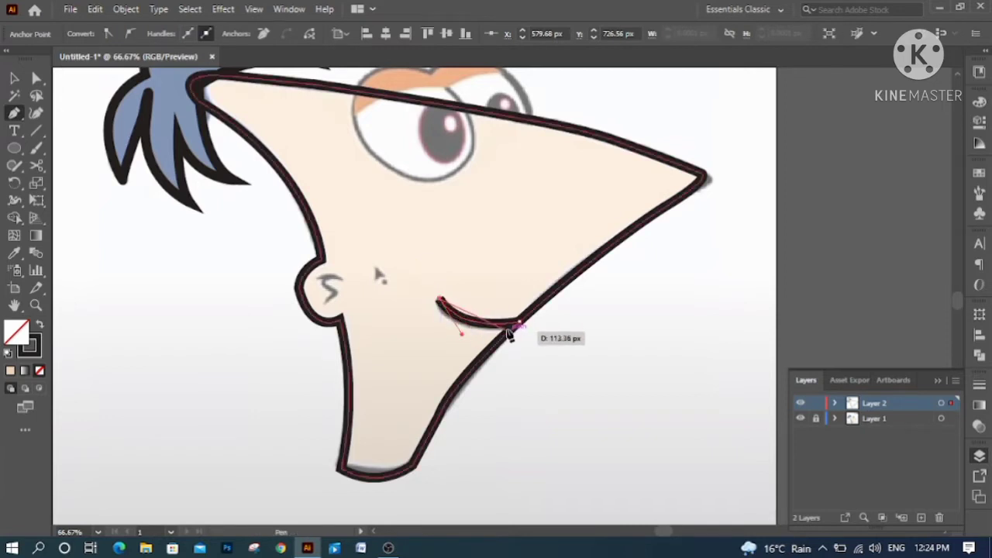
pyautogui.moveTo(508, 332); pyautogui.dragTo(522, 328)
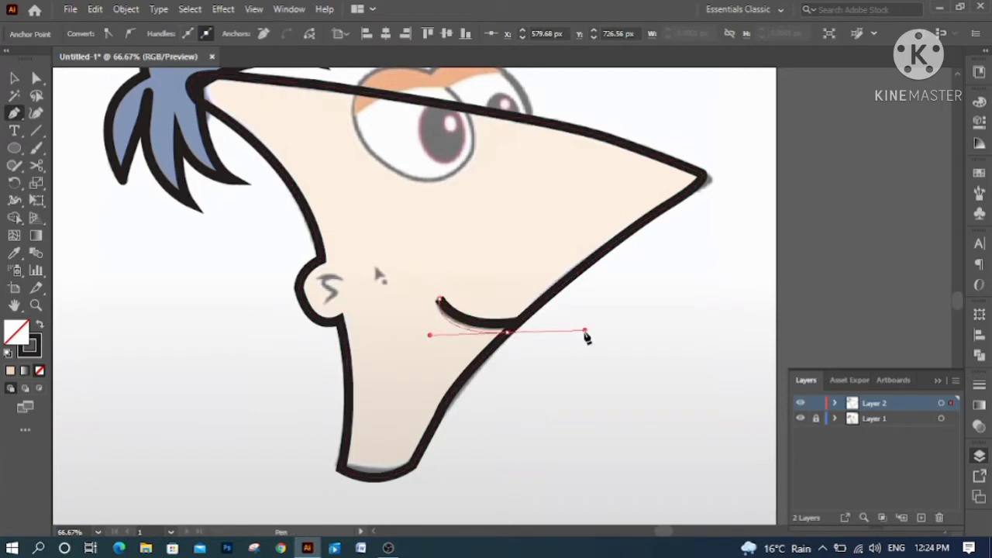
pyautogui.moveTo(585, 332); pyautogui.dragTo(586, 331)
pyautogui.click(508, 334)
pyautogui.click(519, 321)
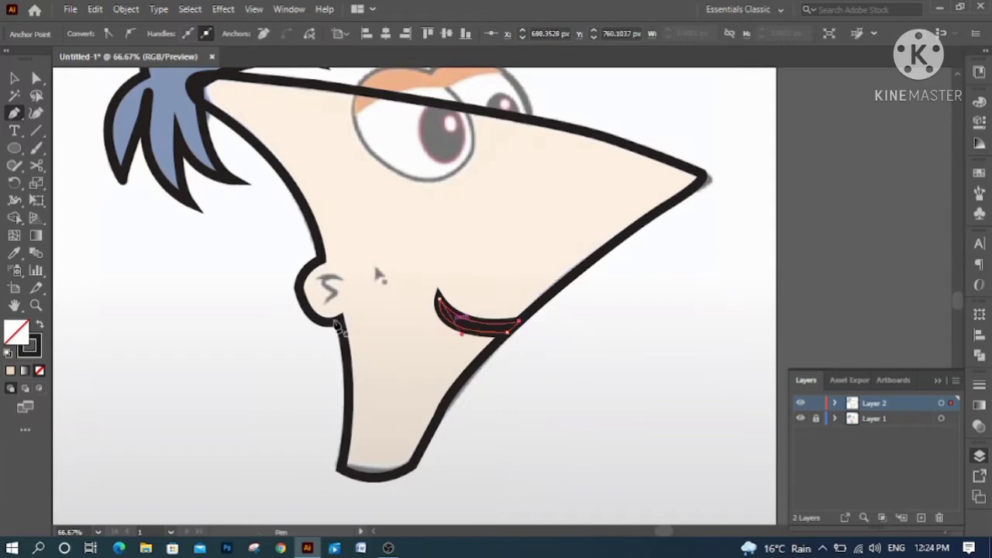
# Trace the S-shaped detail inside the ear as a closed path with a 2 pt stroke.
pyautogui.scroll(3, 341, 286)
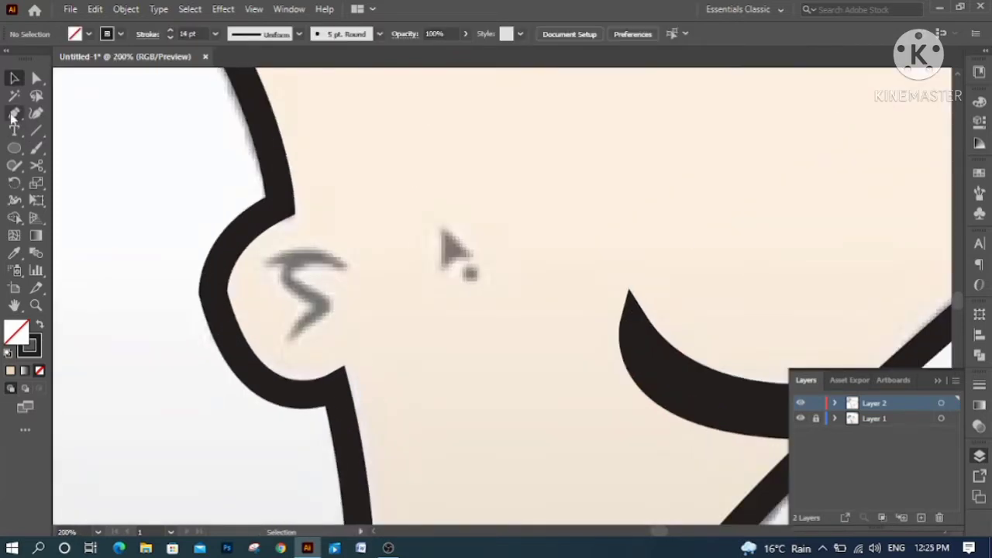
pyautogui.click(289, 339)
pyautogui.click(326, 314)
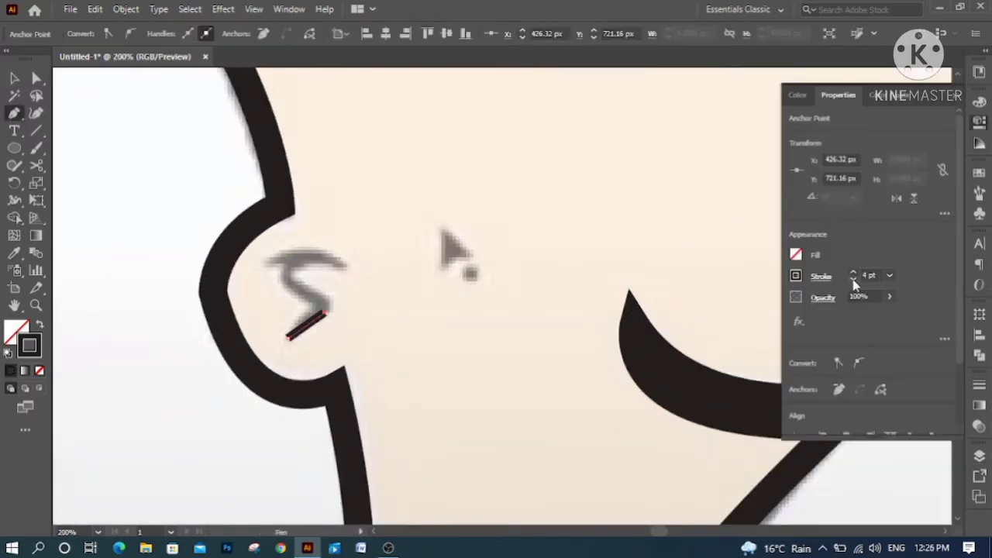
pyautogui.moveTo(326, 314)
pyautogui.mouseDown()
pyautogui.moveTo(303, 327)
pyautogui.moveTo(318, 298)
pyautogui.moveTo(295, 281)
pyautogui.moveTo(325, 252)
pyautogui.mouseUp()
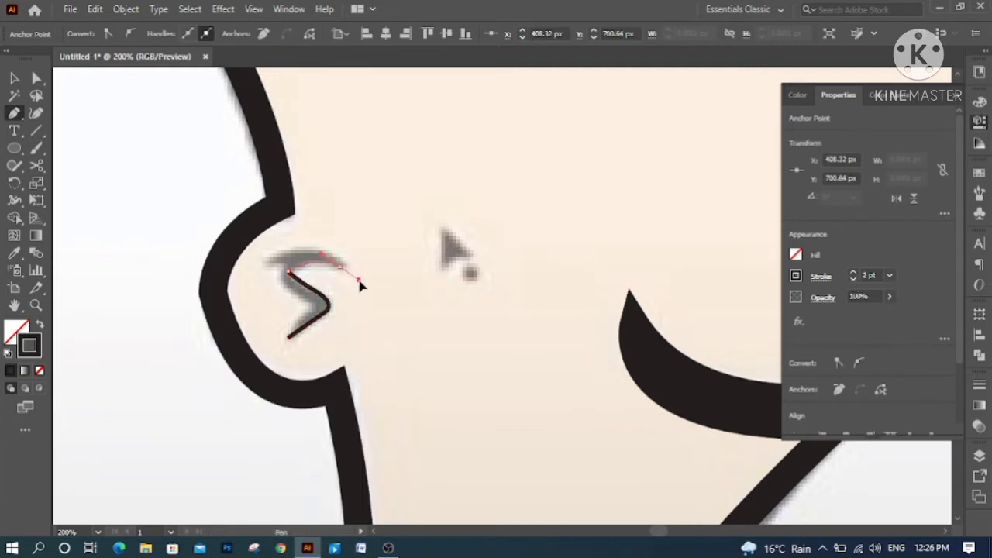
pyautogui.click(339, 266)
pyautogui.moveTo(265, 263); pyautogui.dragTo(225, 286)
pyautogui.moveTo(285, 267); pyautogui.dragTo(288, 338)
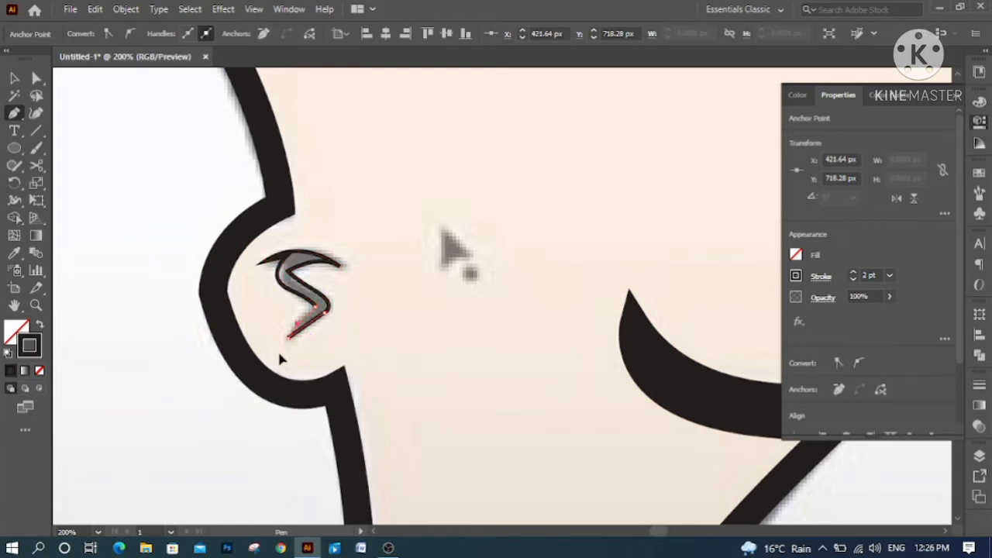
pyautogui.click(285, 341)
# Trace the small arrowhead mark on the cheek as a closed path with the Pen tool.
pyautogui.click(441, 226)
pyautogui.moveTo(438, 272); pyautogui.dragTo(453, 262)
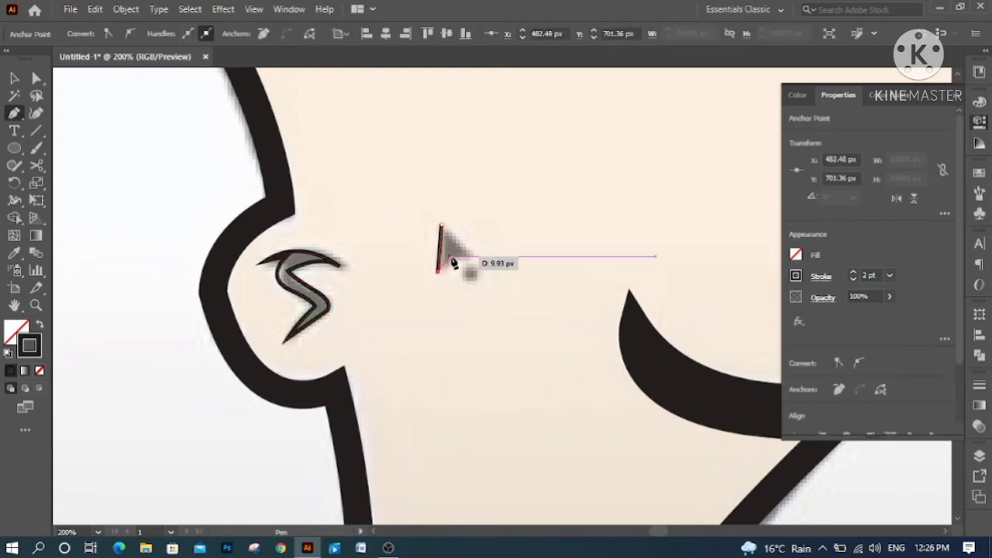
pyautogui.click(476, 256)
pyautogui.click(441, 225)
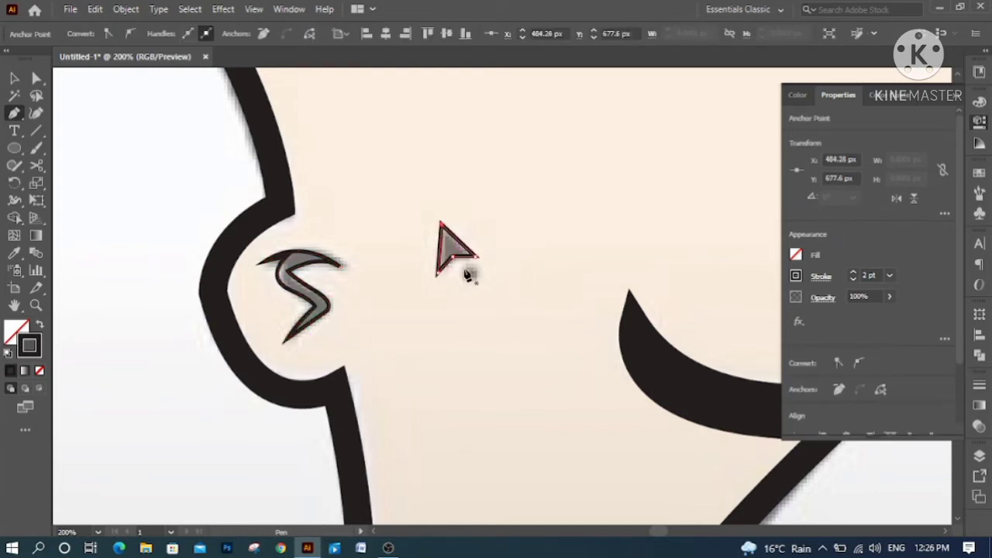
# Draw a circle about 7 px in diameter over the small dot beside the cheek's arrowhead mark.
pyautogui.press('l')
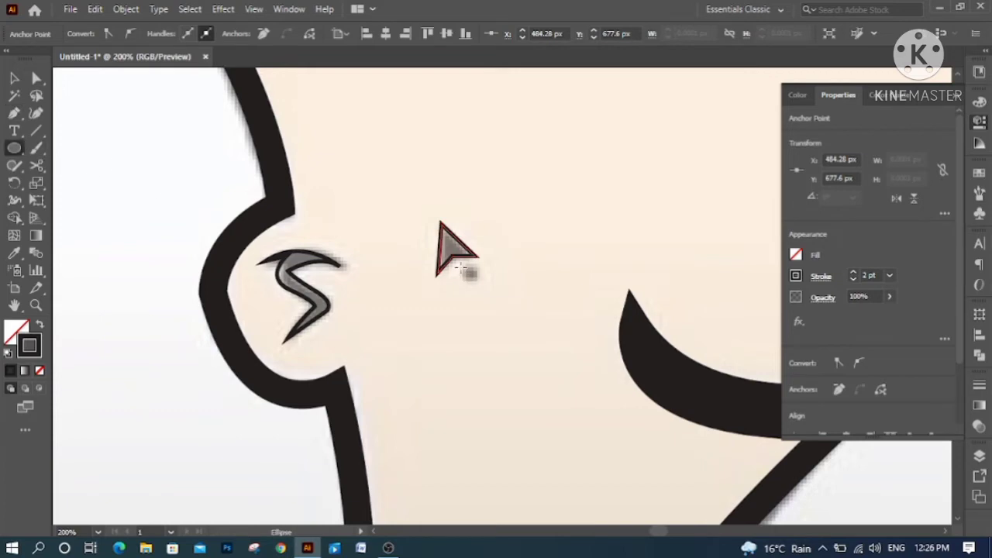
pyautogui.moveTo(462, 269); pyautogui.dragTo(473, 279)
pyautogui.click(14, 78)
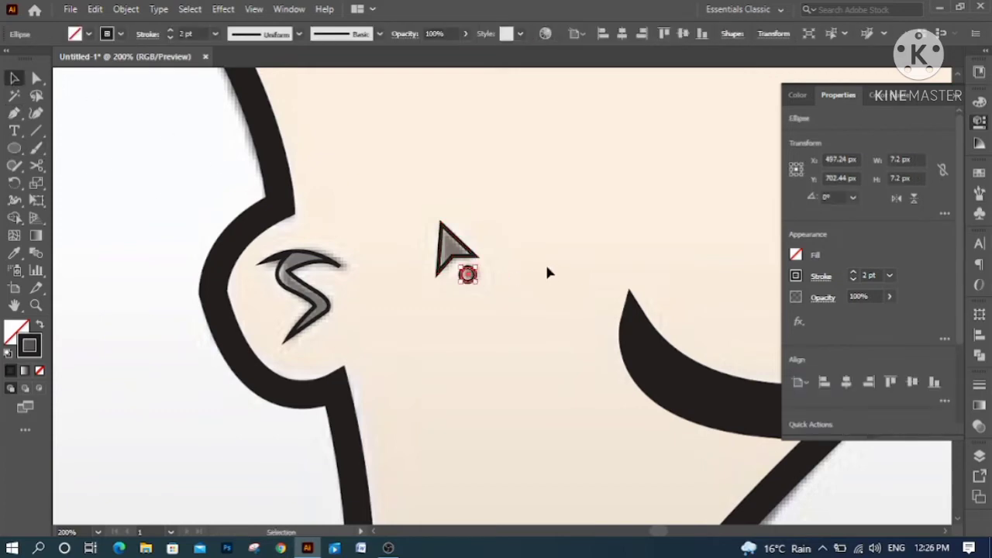
# Trace the near eye's outline as a closed path with the Pen tool, using a 2 pt stroke and no fill.
pyautogui.moveTo(521, 244); pyautogui.dragTo(418, 474)
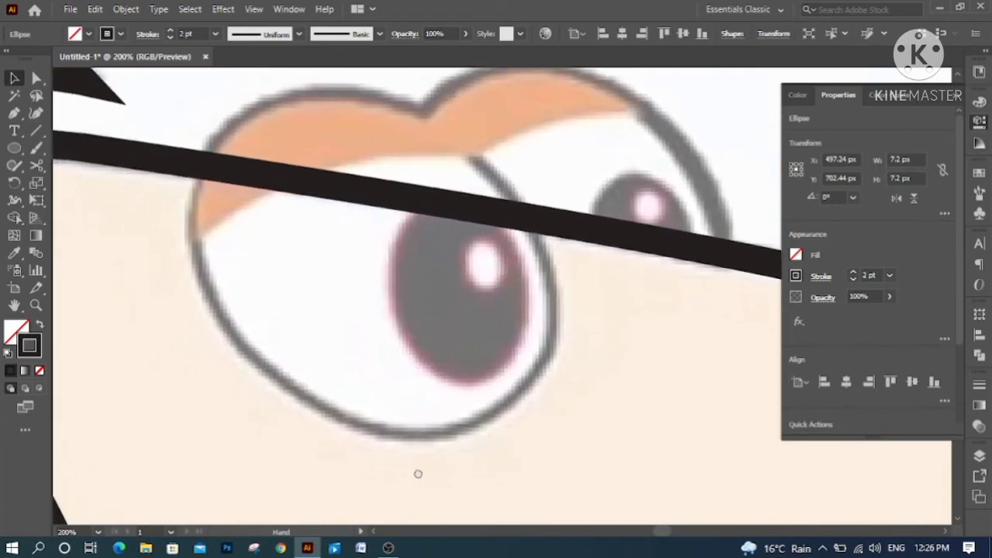
pyautogui.click(15, 114)
pyautogui.click(254, 106)
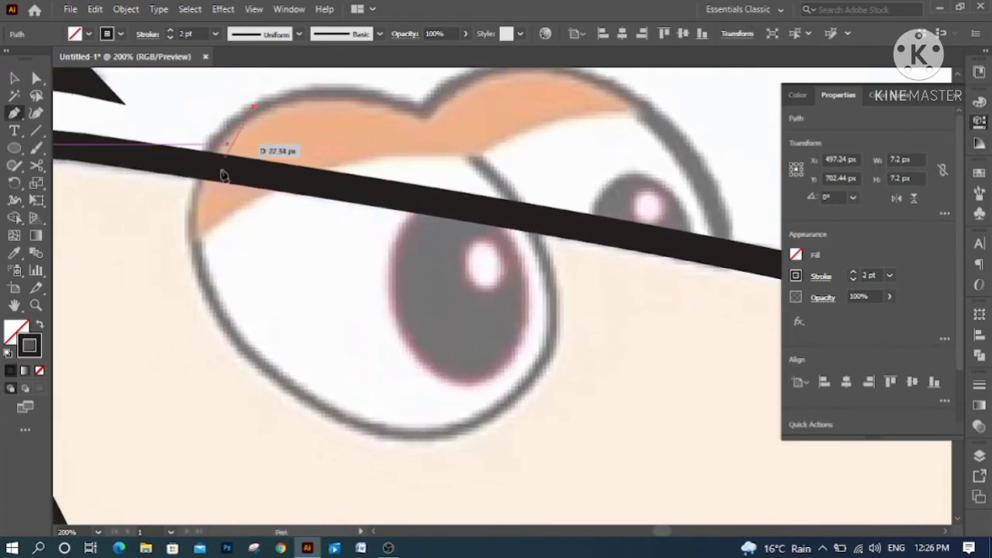
pyautogui.click(213, 296)
pyautogui.moveTo(296, 418)
pyautogui.mouseDown()
pyautogui.moveTo(266, 406)
pyautogui.moveTo(277, 418)
pyautogui.mouseUp()
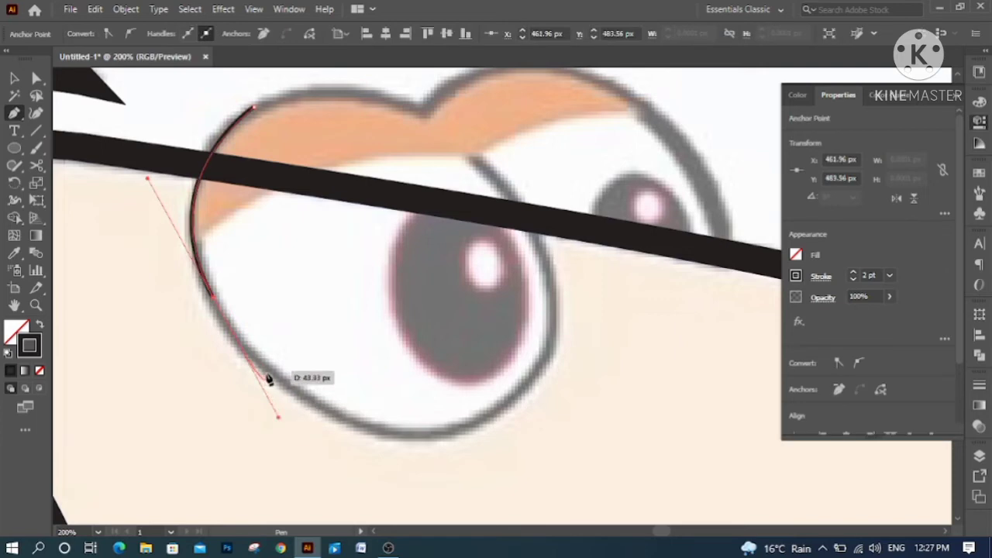
pyautogui.click(400, 436)
pyautogui.moveTo(555, 329); pyautogui.dragTo(575, 219)
pyautogui.scroll(5, 580, 261)
pyautogui.moveTo(421, 325); pyautogui.dragTo(285, 261)
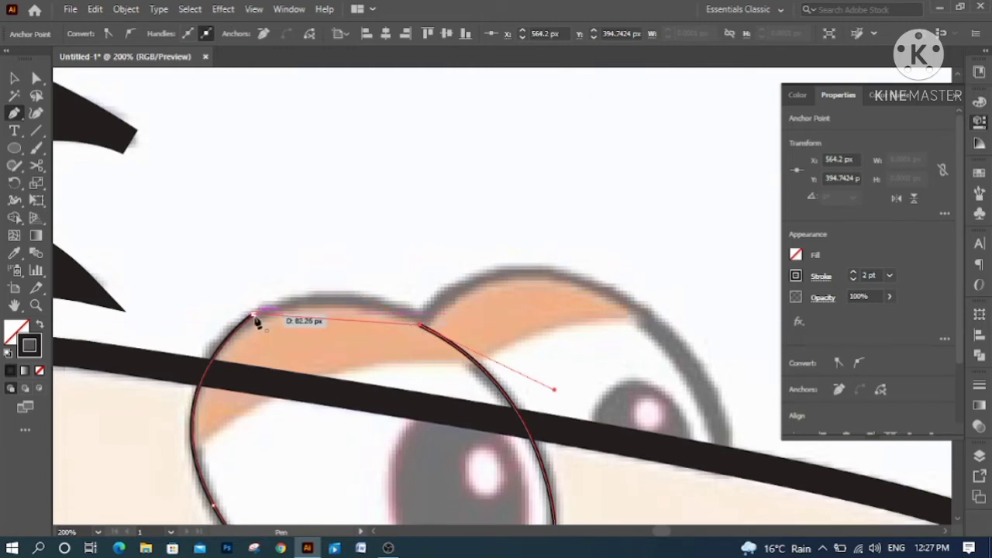
pyautogui.moveTo(253, 316); pyautogui.dragTo(148, 385)
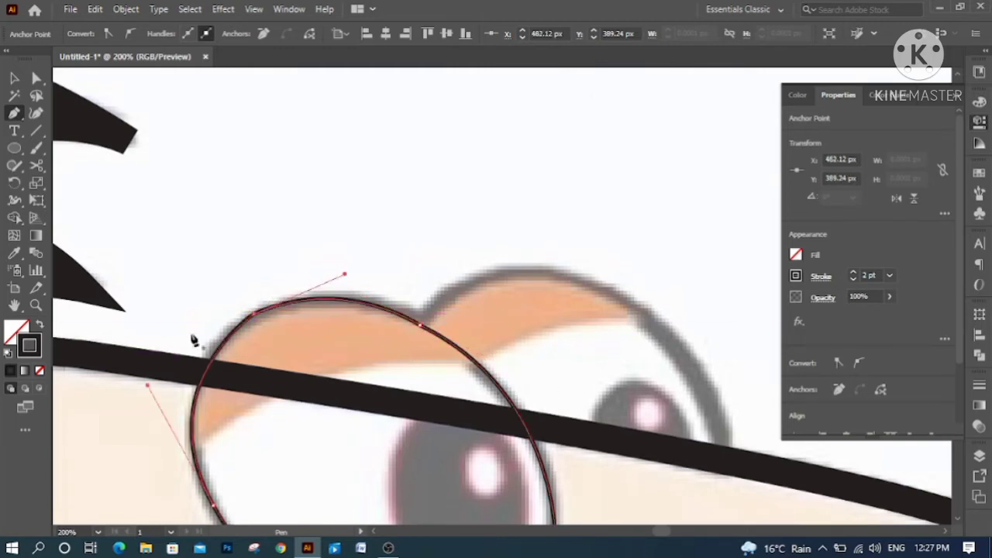
# Trace the far eye's outline as a closed path, running its lower edge along the head's top line and behind the near eye.
pyautogui.moveTo(533, 392); pyautogui.dragTo(344, 287)
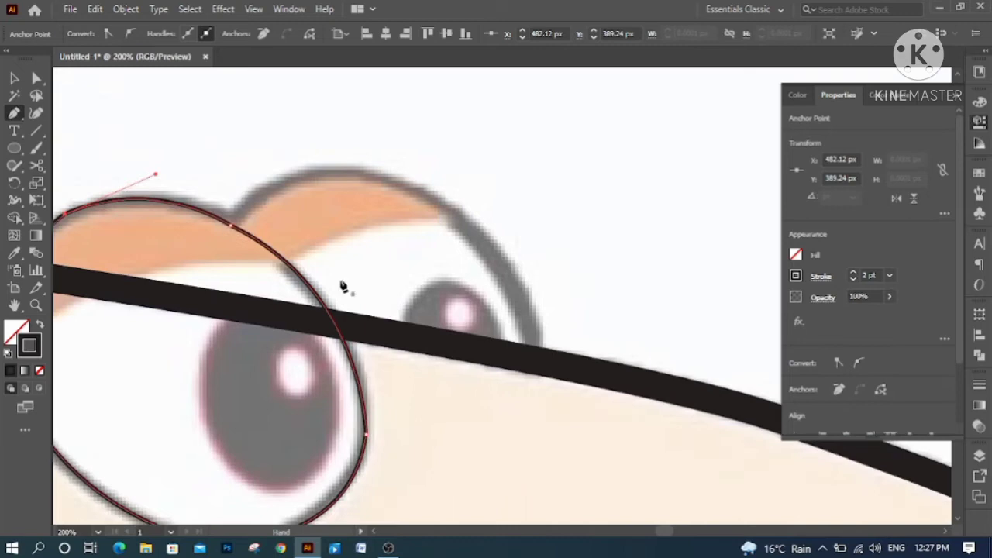
pyautogui.click(225, 240)
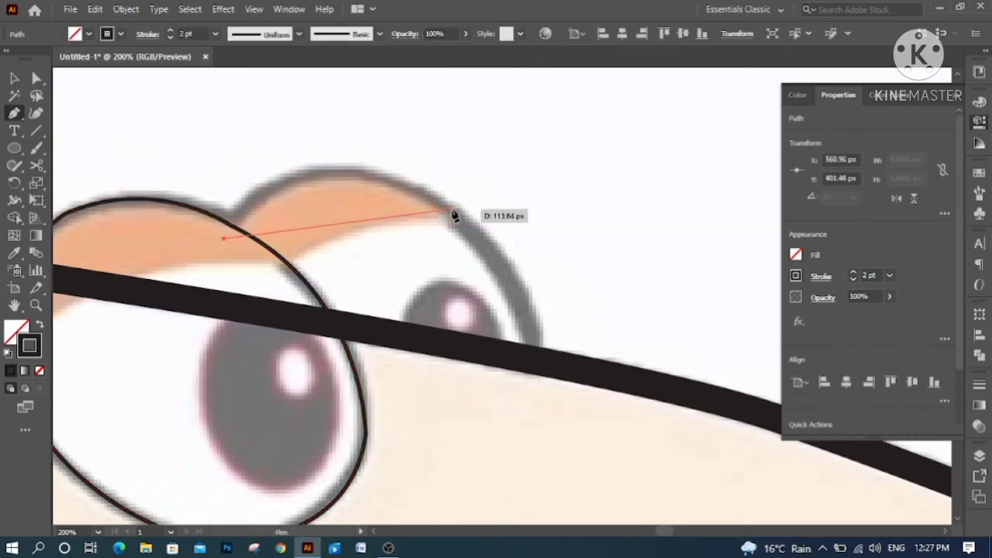
pyautogui.moveTo(552, 254); pyautogui.dragTo(569, 259)
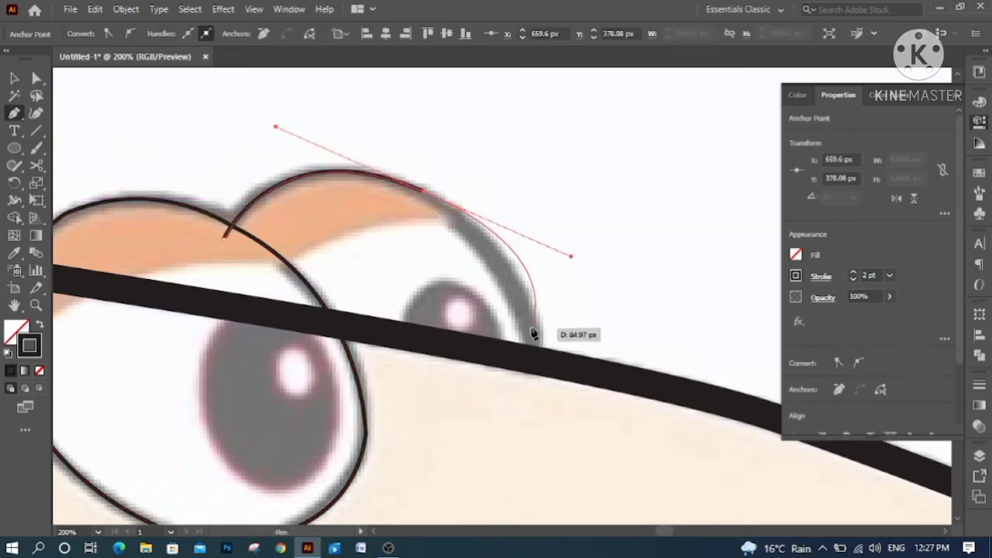
pyautogui.click(424, 191)
pyautogui.moveTo(531, 359); pyautogui.dragTo(507, 424)
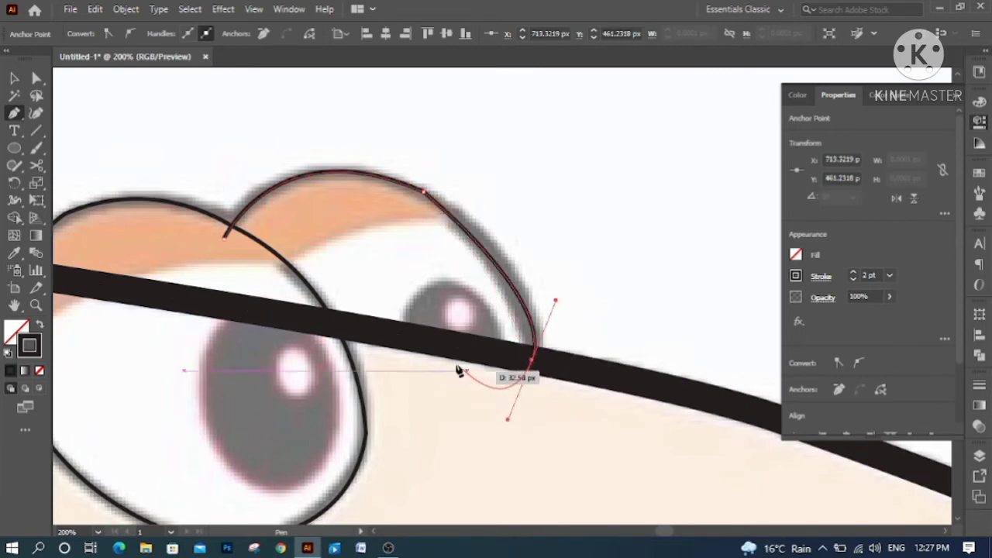
pyautogui.click(531, 359)
pyautogui.click(228, 315)
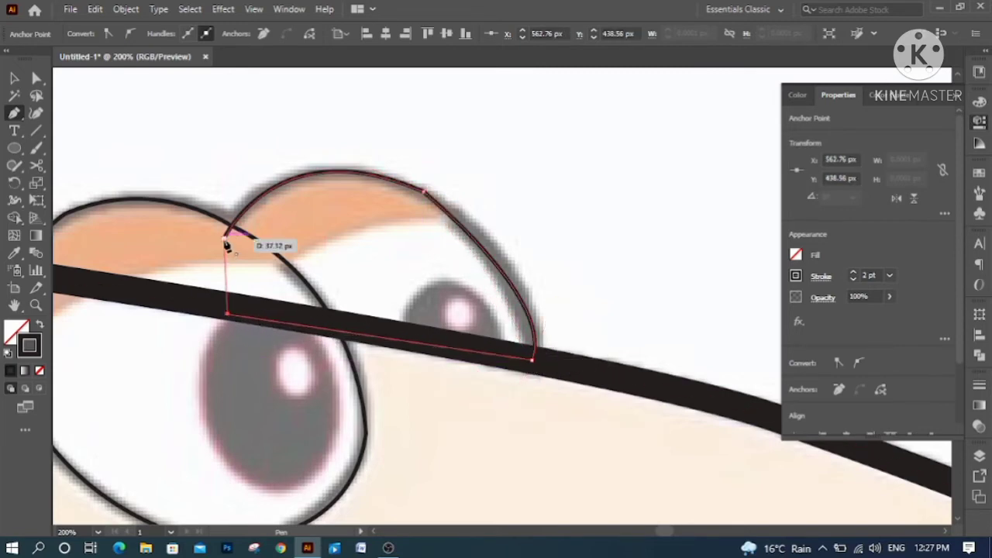
pyautogui.moveTo(225, 236); pyautogui.dragTo(275, 127)
# Trace the orange eyelid of the far eye as a closed path with the Pen tool.
pyautogui.scroll(-3, 447, 303)
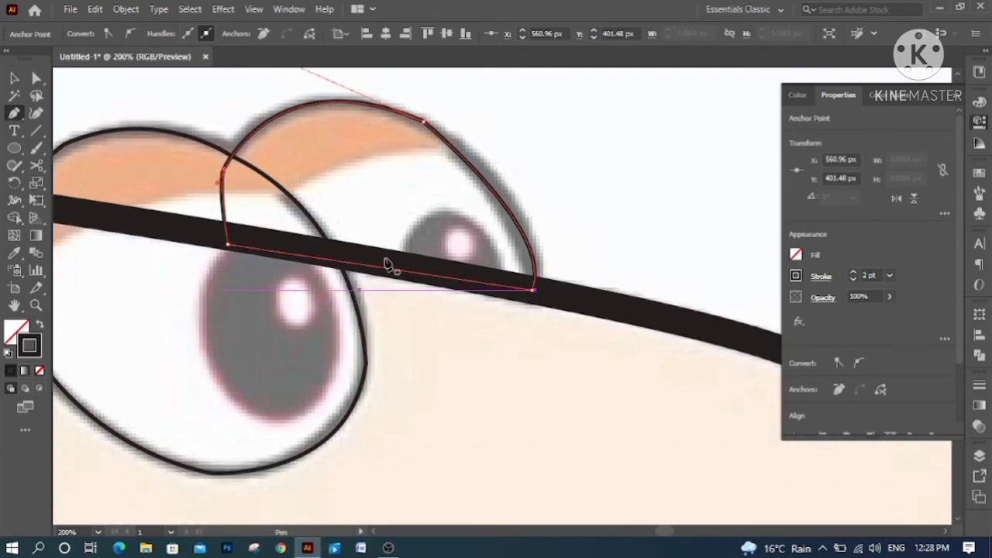
pyautogui.click(448, 149)
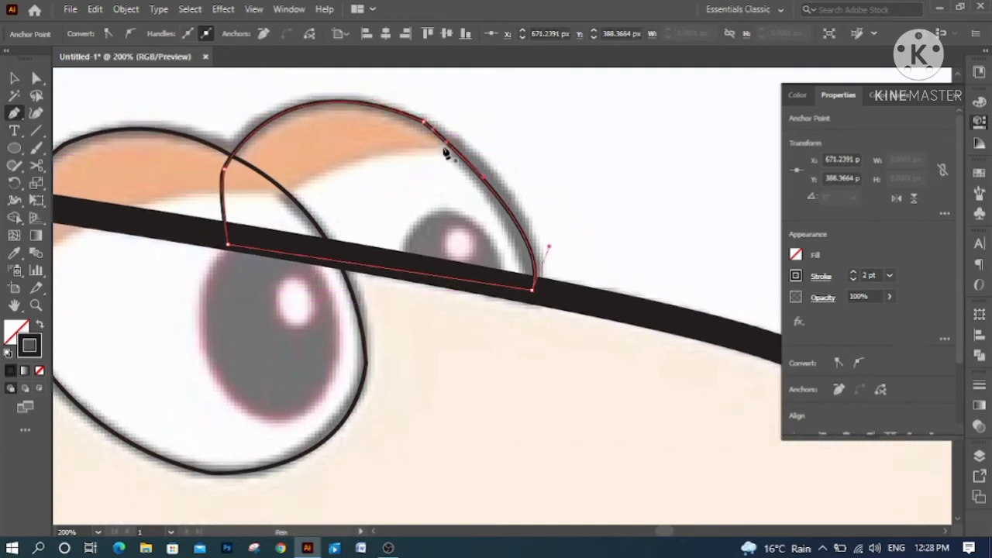
pyautogui.click(274, 191)
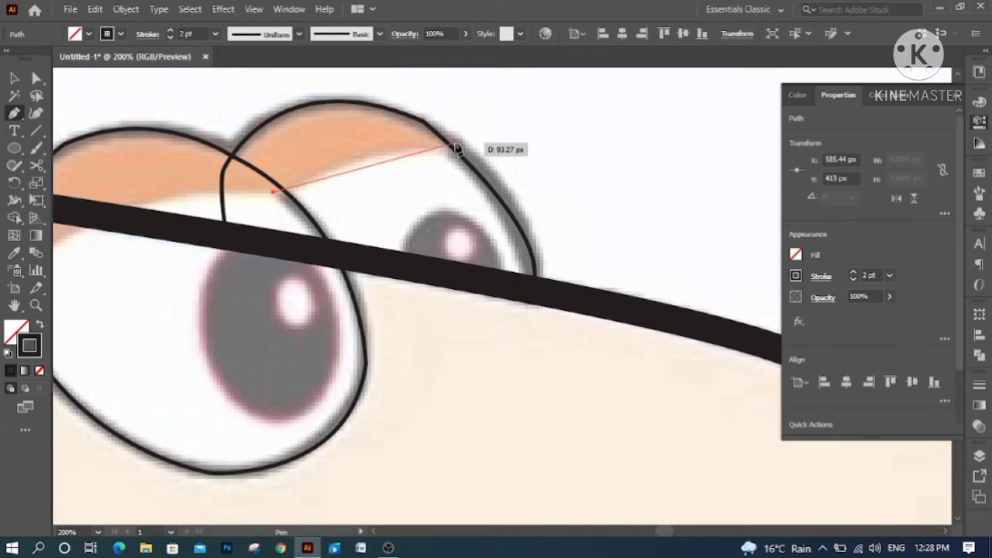
pyautogui.moveTo(455, 146); pyautogui.dragTo(485, 152)
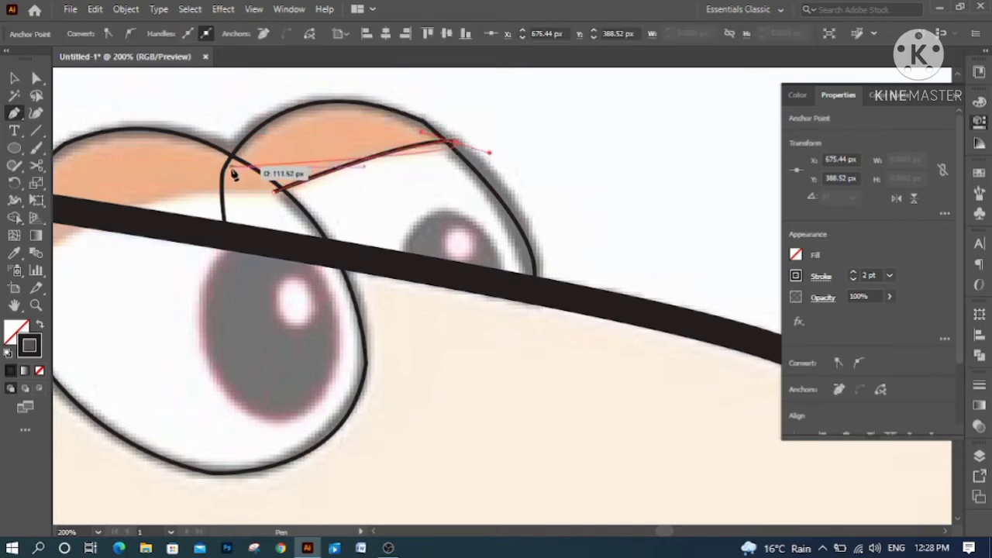
pyautogui.moveTo(235, 161); pyautogui.dragTo(153, 304)
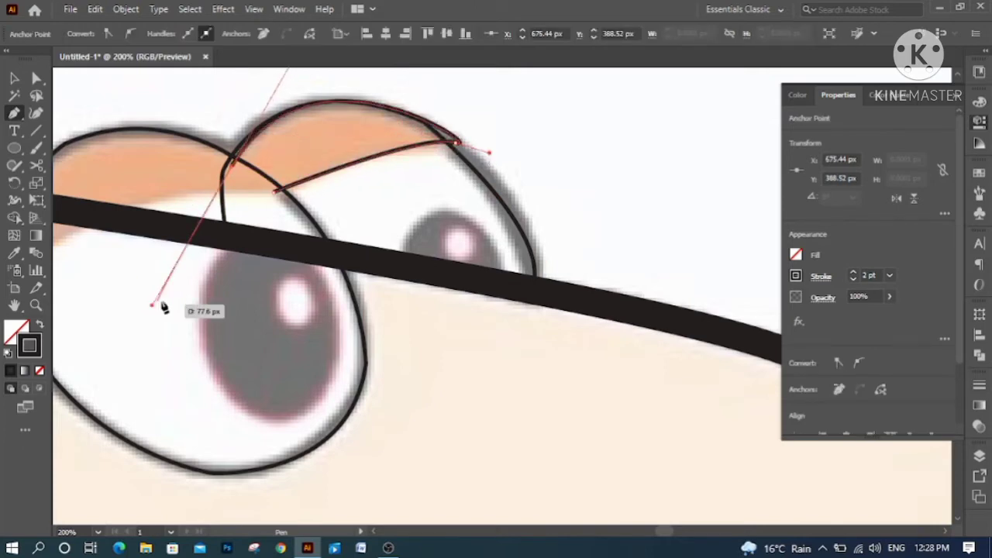
pyautogui.click(233, 166)
pyautogui.click(273, 192)
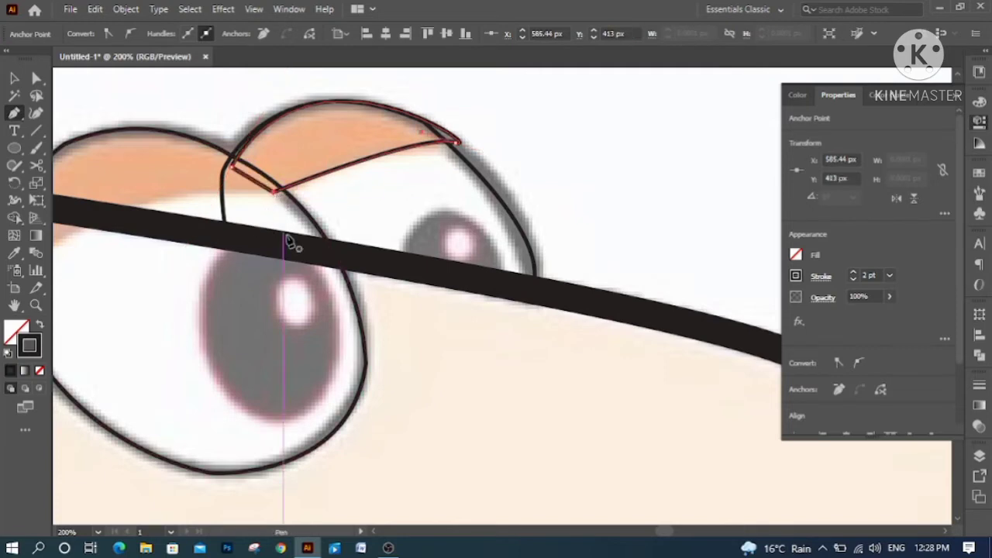
# Trace the orange eyelid of the near eye as a closed path from the eye's back edge to the far eyelid's corner.
pyautogui.moveTo(270, 238); pyautogui.dragTo(484, 197)
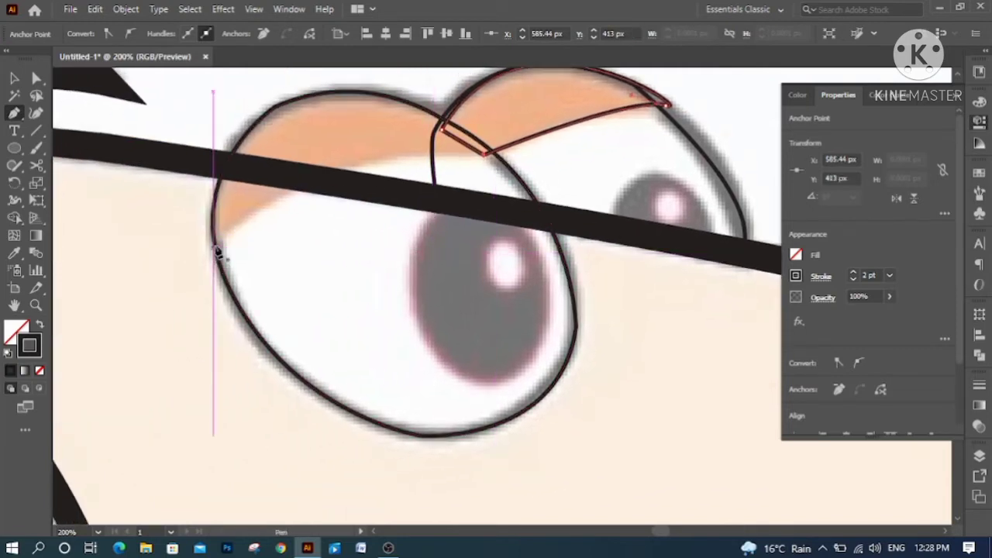
pyautogui.click(215, 247)
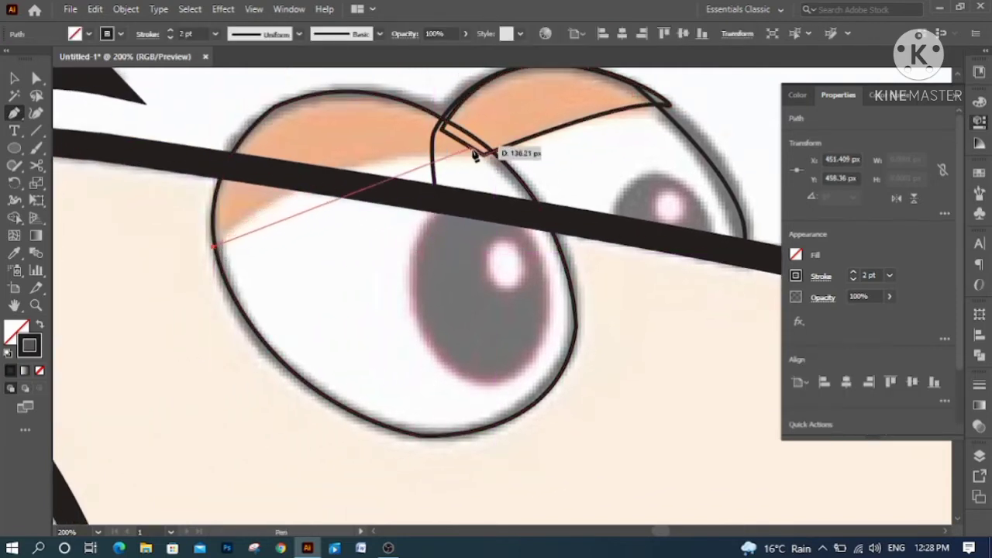
pyautogui.moveTo(486, 150); pyautogui.dragTo(691, 161)
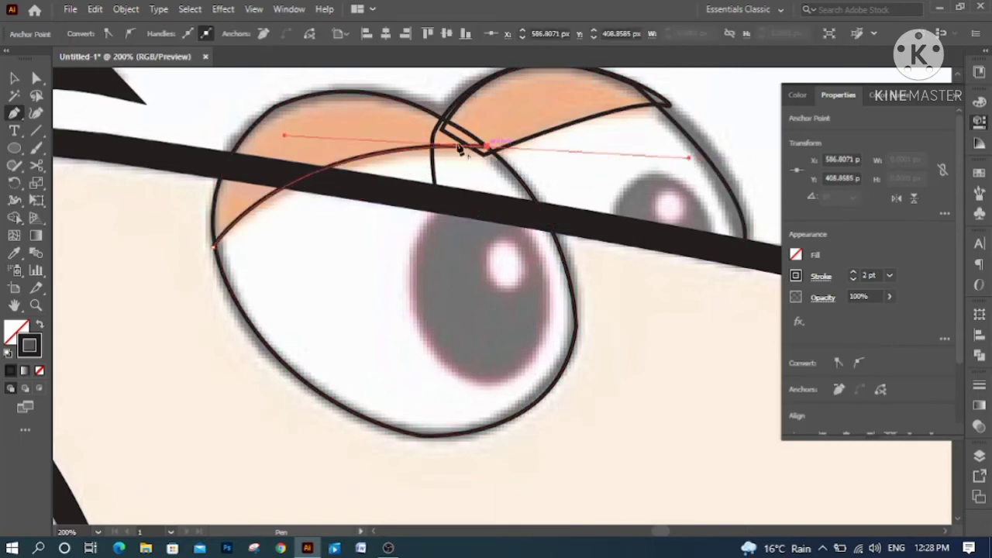
pyautogui.click(486, 148)
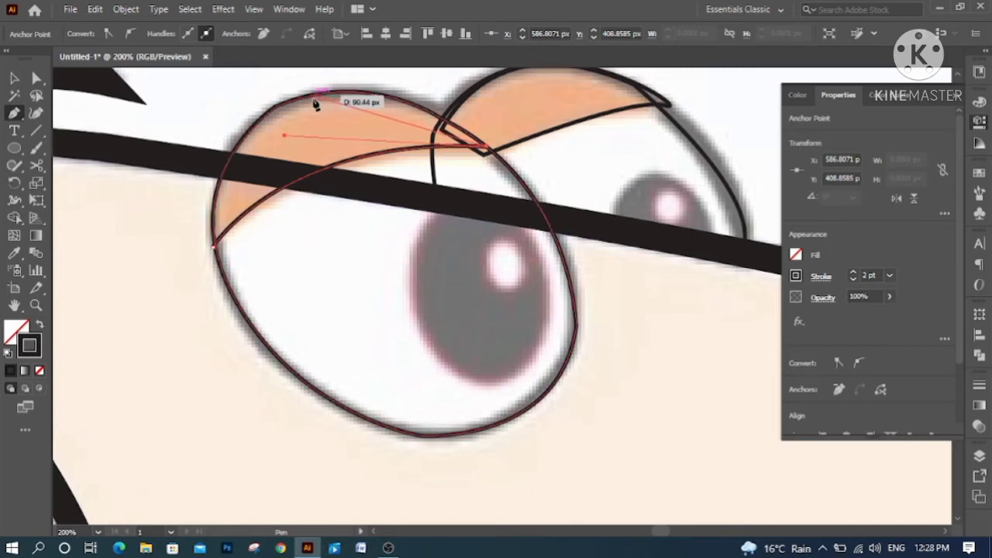
pyautogui.moveTo(310, 95); pyautogui.dragTo(260, 138)
pyautogui.moveTo(214, 245); pyautogui.dragTo(242, 278)
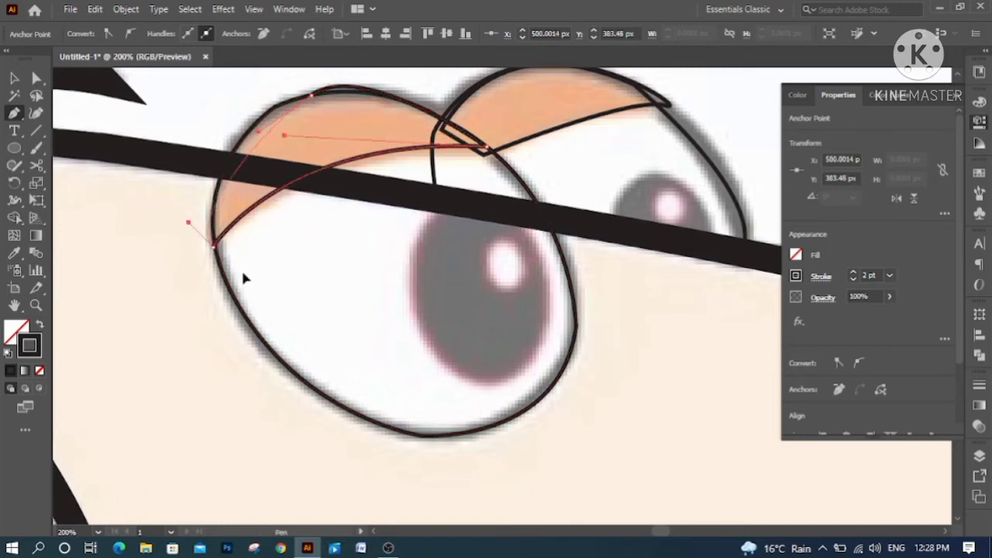
pyautogui.moveTo(217, 379); pyautogui.dragTo(192, 387)
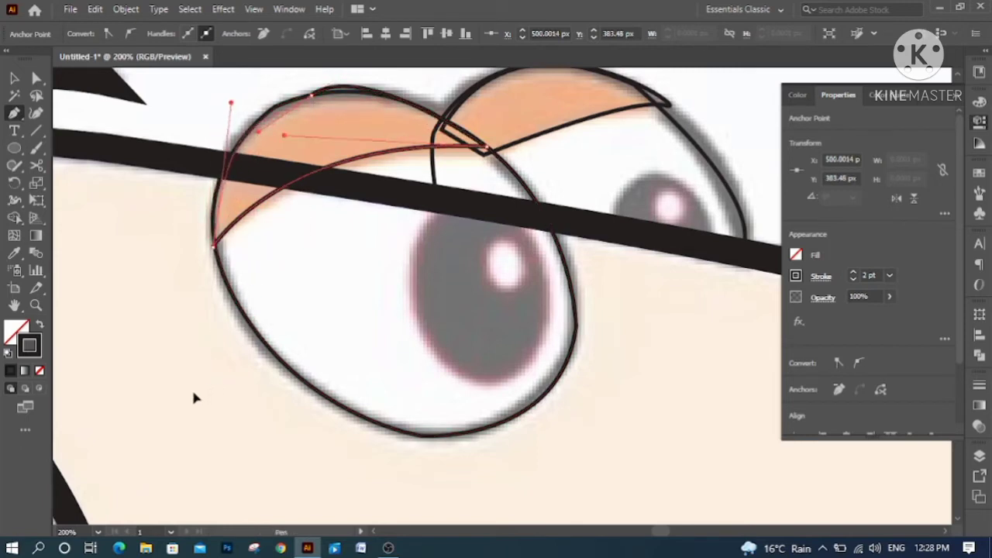
# Adjust the curve handles of the near eyelid's upper edge to follow the eye outline, and deselect the path.
pyautogui.click(36, 78)
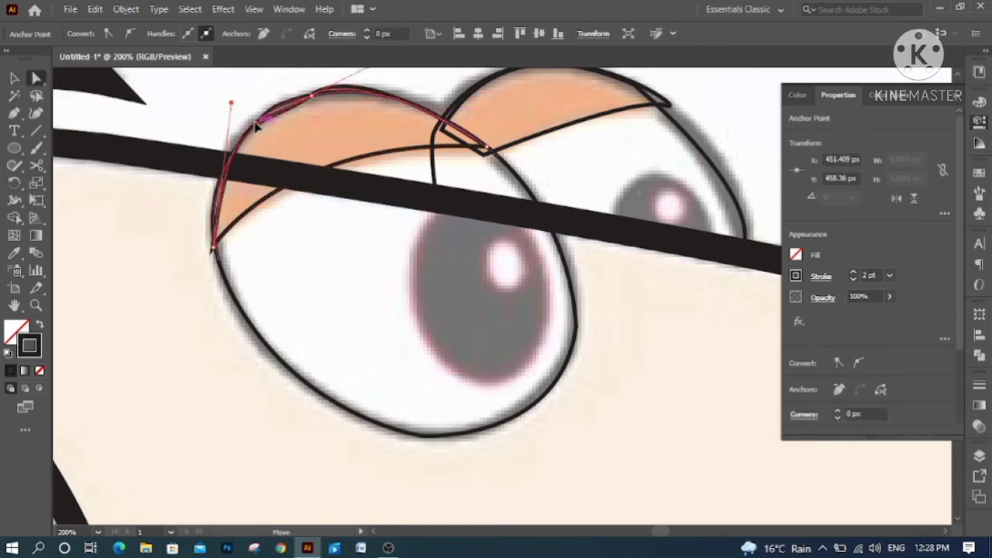
pyautogui.click(14, 79)
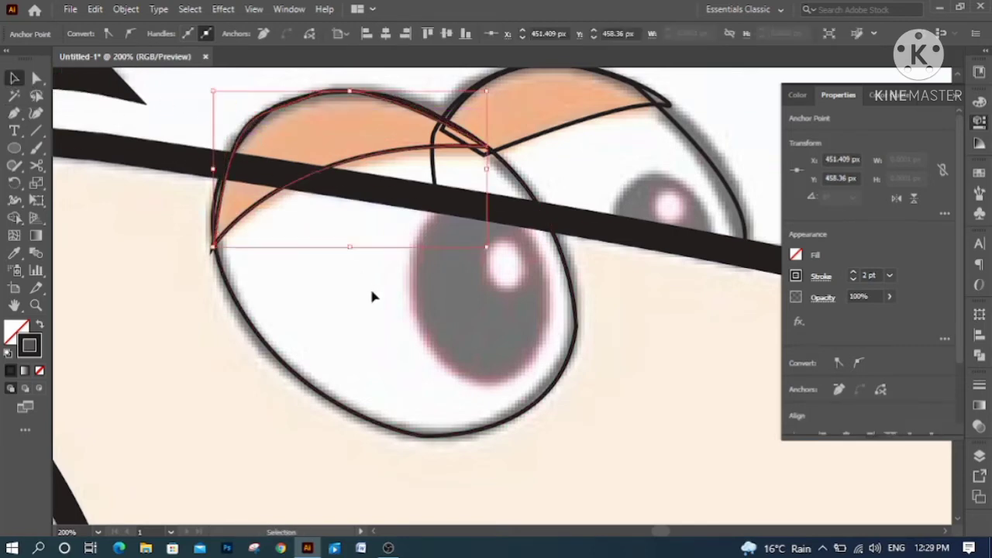
pyautogui.click(538, 310)
# Trace the near eye's large oval pupil as a closed path with the Pen tool.
pyautogui.moveTo(538, 310); pyautogui.dragTo(389, 288)
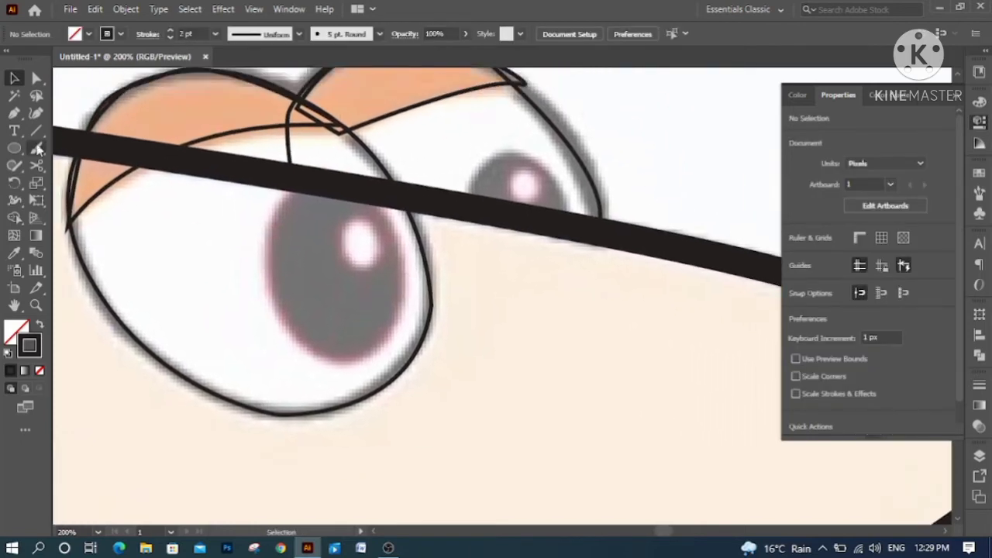
pyautogui.click(14, 112)
pyautogui.click(273, 220)
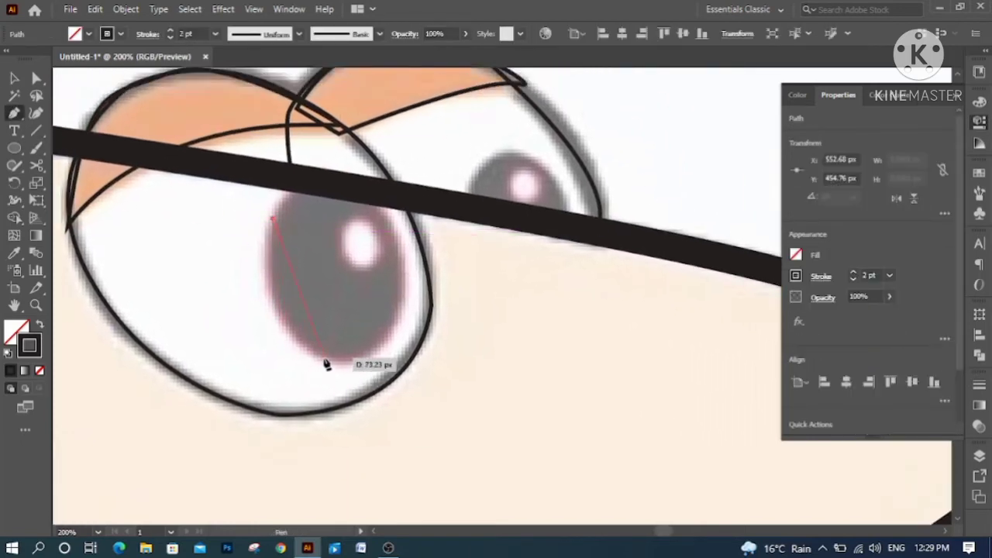
pyautogui.moveTo(385, 380); pyautogui.dragTo(398, 376)
pyautogui.moveTo(404, 306); pyautogui.dragTo(281, 170)
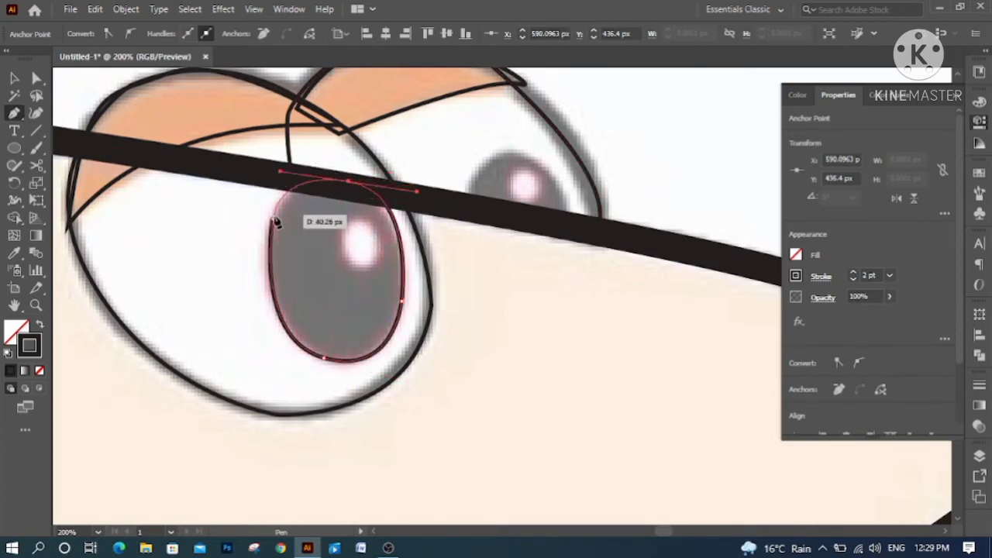
pyautogui.click(273, 220)
# Trace the small oval highlight inside the near eye's pupil as a closed path.
pyautogui.click(342, 224)
pyautogui.moveTo(353, 265); pyautogui.dragTo(373, 272)
pyautogui.click(380, 235)
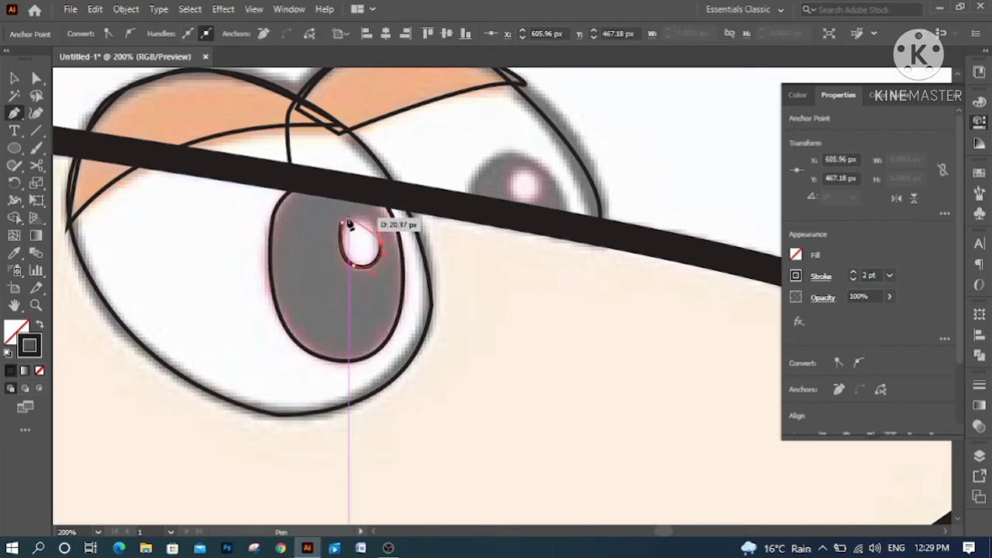
pyautogui.click(341, 225)
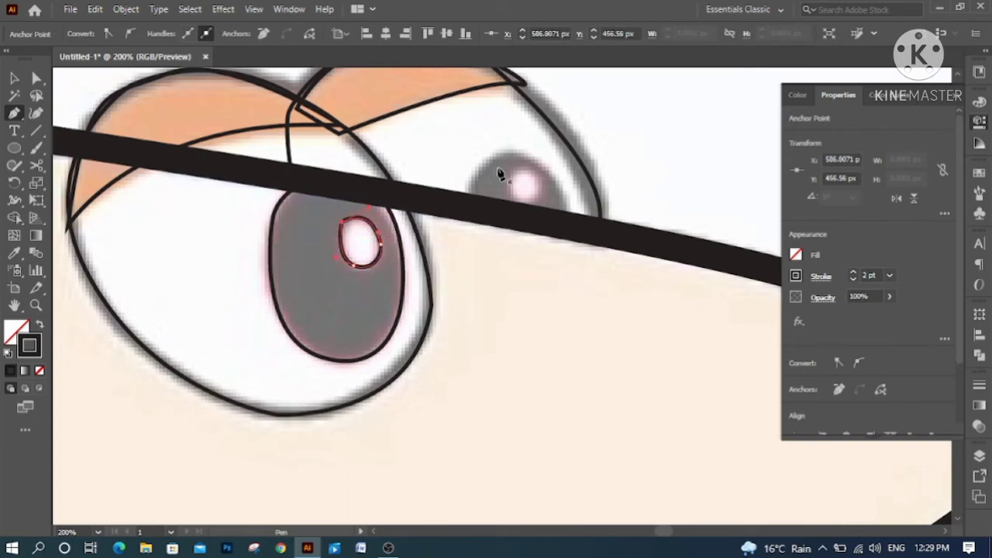
# Trace the far eye's half-hidden pupil as a closed path ending on the head's top line.
pyautogui.moveTo(468, 198); pyautogui.dragTo(542, 165)
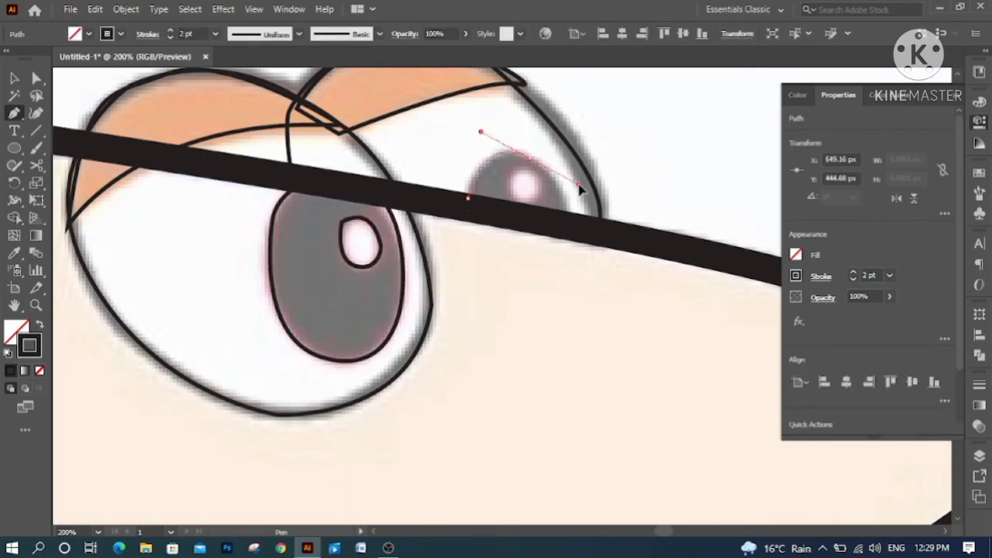
pyautogui.click(567, 218)
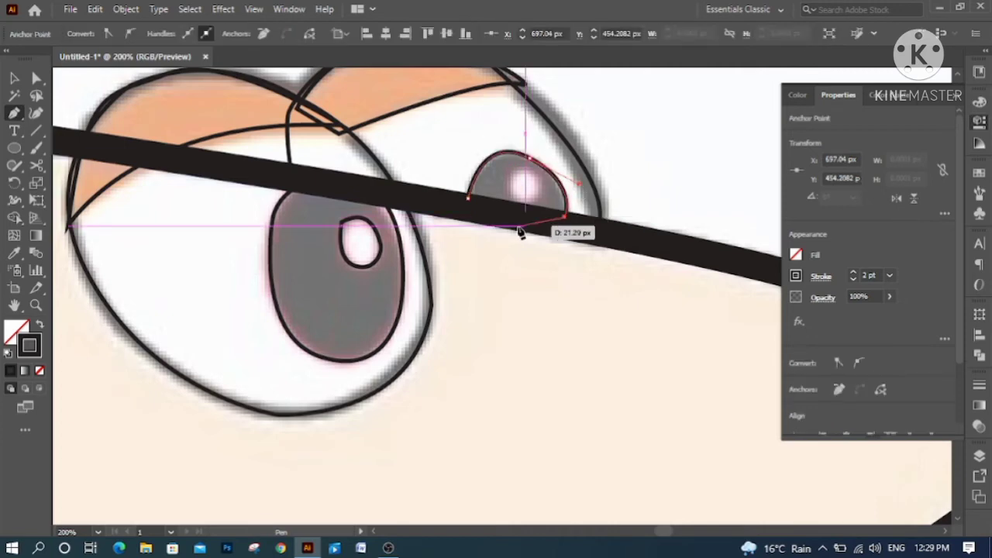
pyautogui.click(468, 199)
# Trace the small round highlight inside the far eye's pupil as a closed path.
pyautogui.click(517, 175)
pyautogui.moveTo(519, 195); pyautogui.dragTo(532, 172)
pyautogui.moveTo(517, 175); pyautogui.dragTo(523, 167)
pyautogui.click(13, 79)
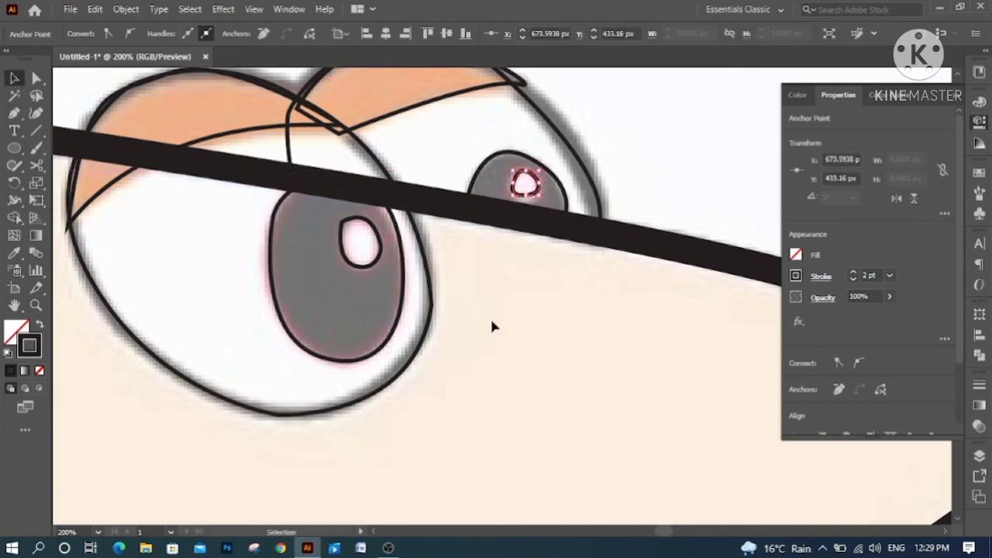
# Unlock Layer 1, which holds the reference image.
pyautogui.scroll(-5, 492, 320)
pyautogui.scroll(1, 502, 370)
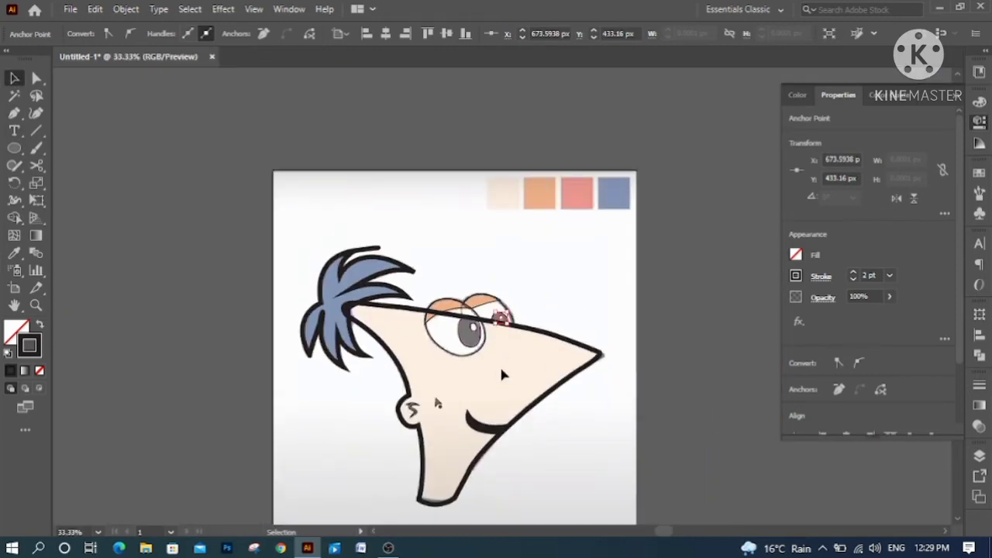
pyautogui.scroll(1, 502, 374)
pyautogui.scroll(-5, 503, 374)
pyautogui.click(979, 455)
pyautogui.click(816, 418)
# Set the reference image's opacity to 100% and move it off the artboard, beside the traced head.
pyautogui.click(560, 266)
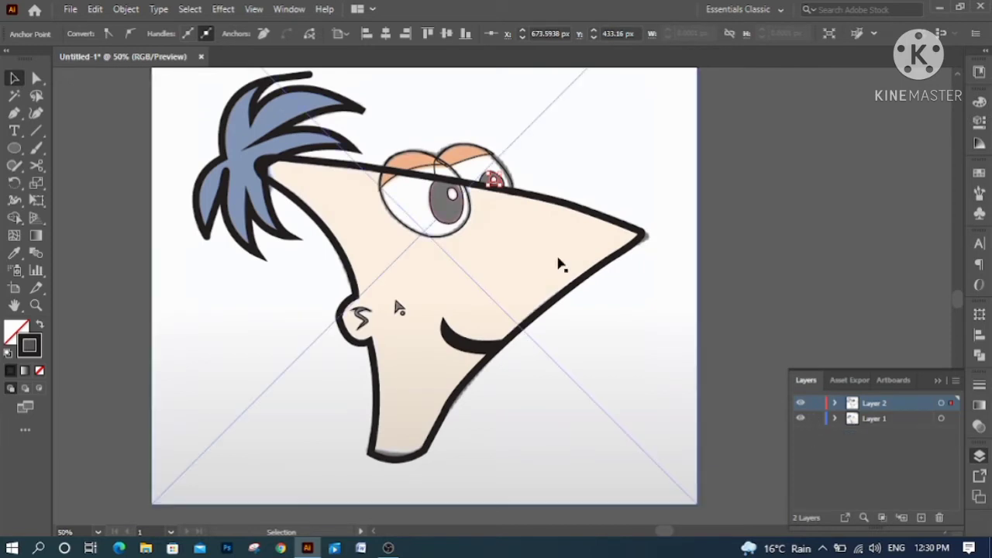
pyautogui.click(543, 35)
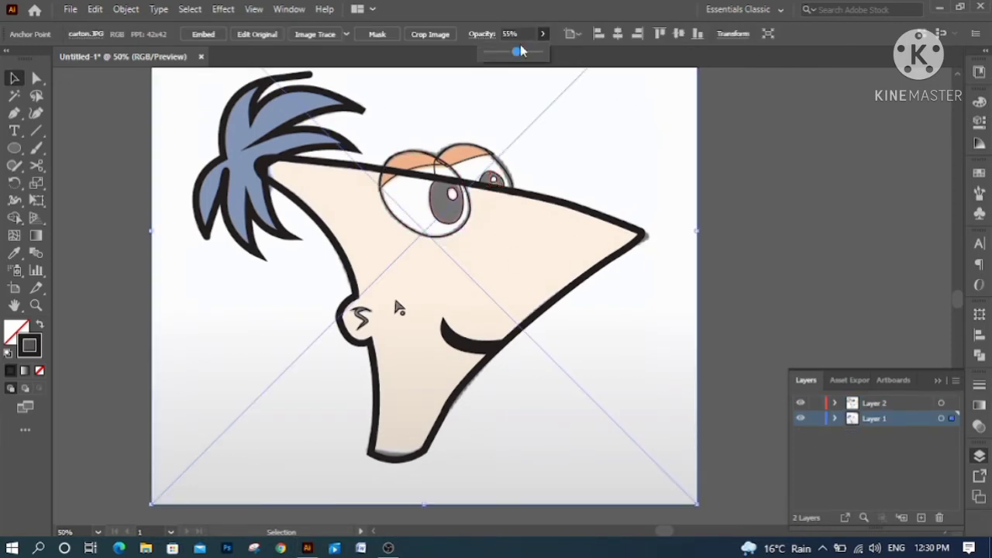
pyautogui.moveTo(520, 50); pyautogui.dragTo(542, 51)
pyautogui.click(718, 133)
pyautogui.moveTo(577, 156); pyautogui.dragTo(953, 175)
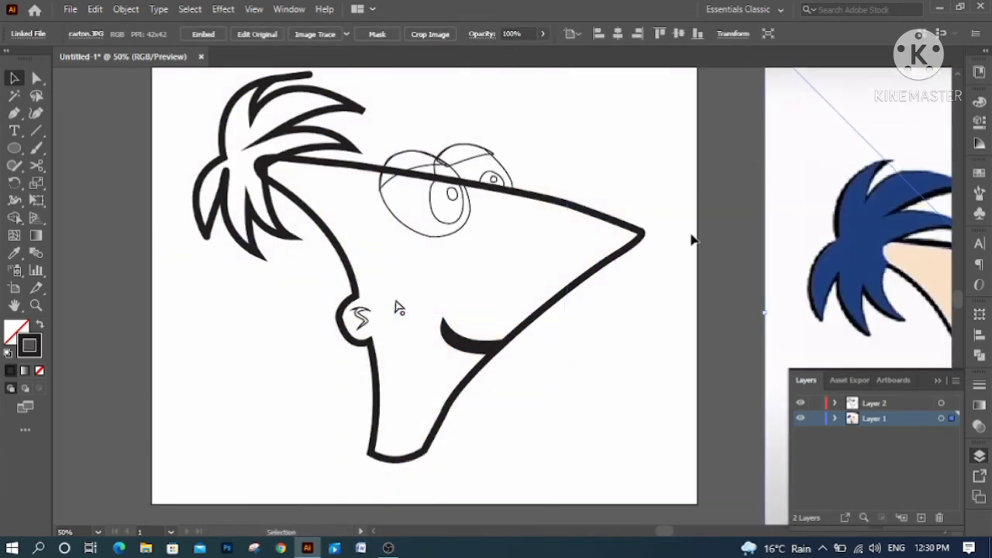
# Reduce the hair outline's stroke weight to 8 pt and the head outline's stroke weight to 7 pt.
pyautogui.click(230, 146)
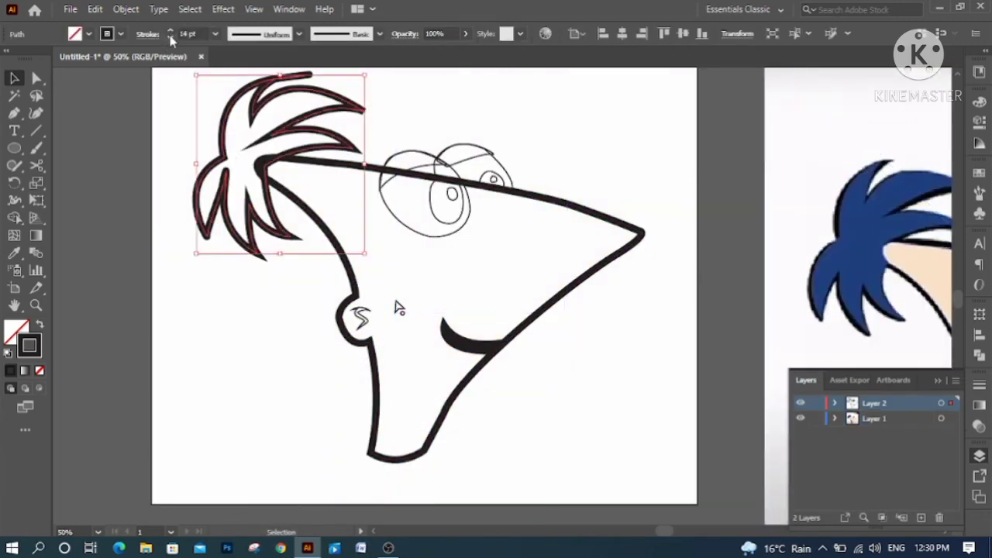
pyautogui.click(171, 38)
pyautogui.click(544, 208)
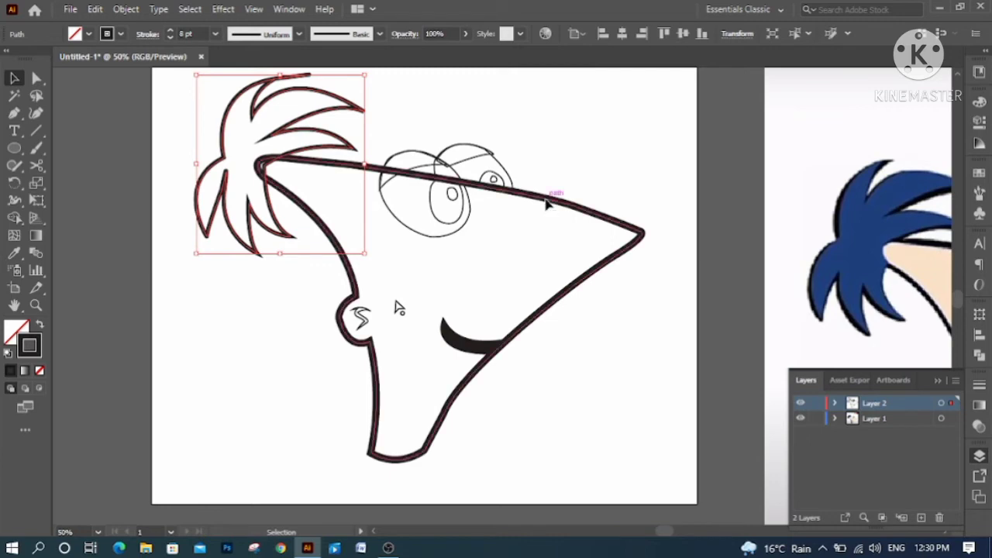
pyautogui.click(170, 38)
pyautogui.click(171, 38)
pyautogui.click(170, 38)
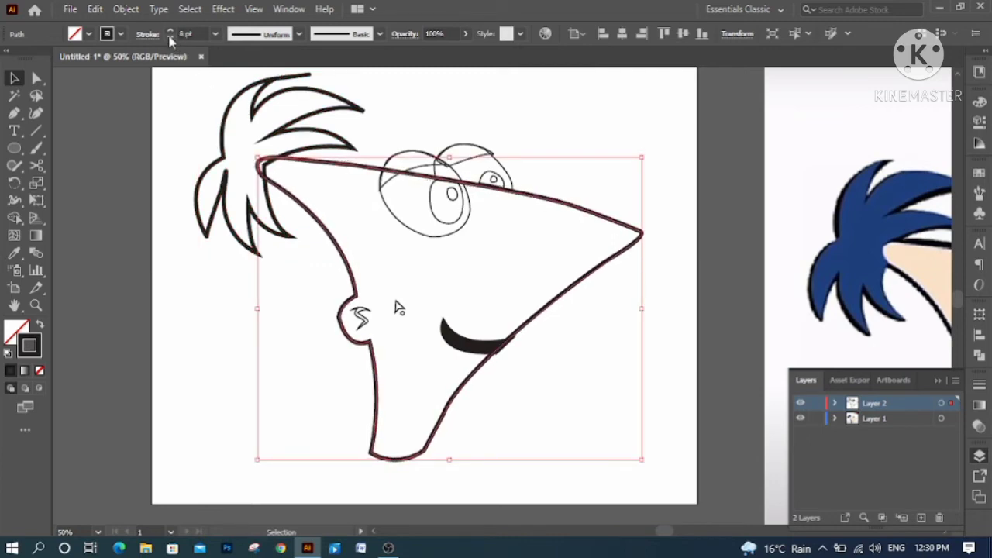
pyautogui.click(171, 38)
pyautogui.click(124, 202)
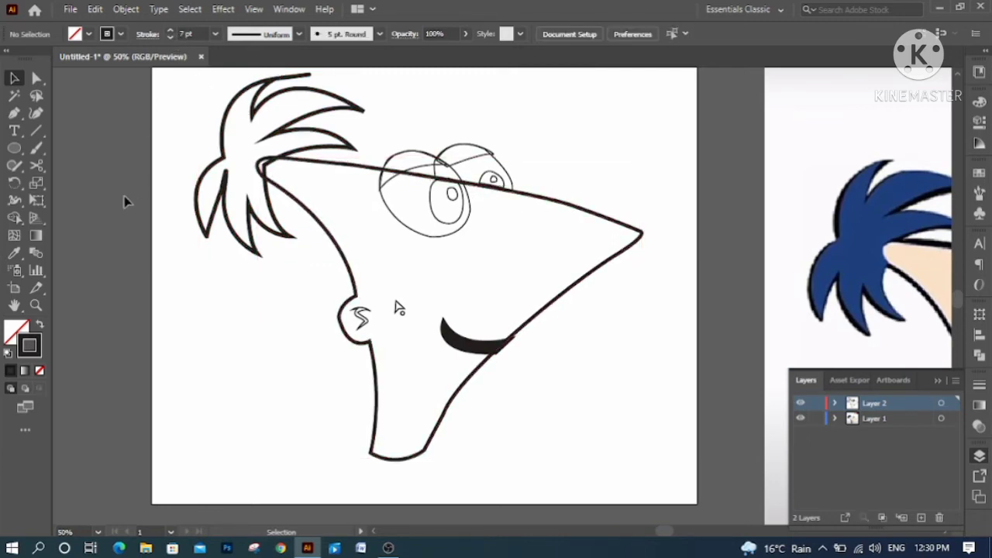
# Reduce the mouth path's stroke weight to 6 pt.
pyautogui.click(460, 347)
pyautogui.click(171, 38)
pyautogui.click(170, 38)
pyautogui.click(171, 38)
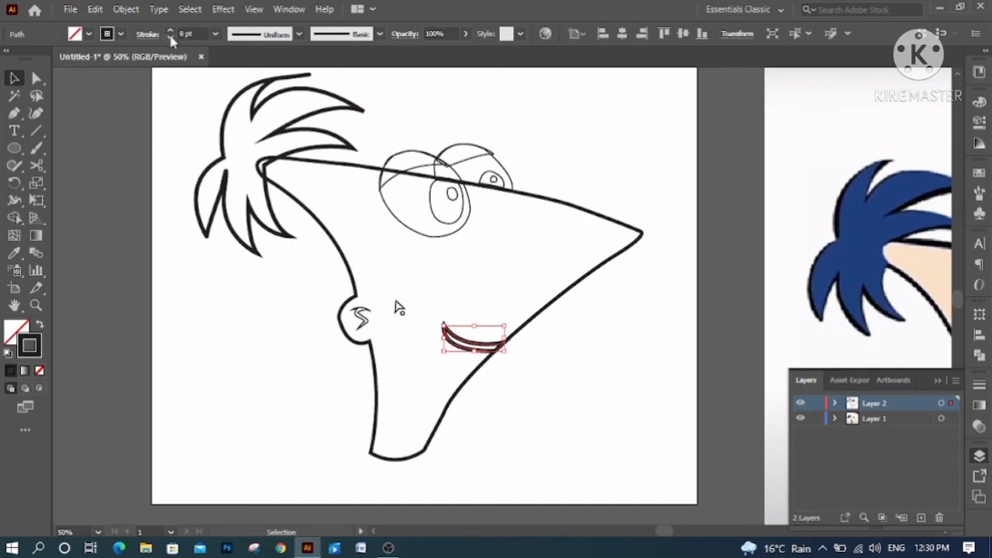
pyautogui.click(171, 38)
pyautogui.click(171, 38)
pyautogui.click(171, 38)
pyautogui.click(111, 341)
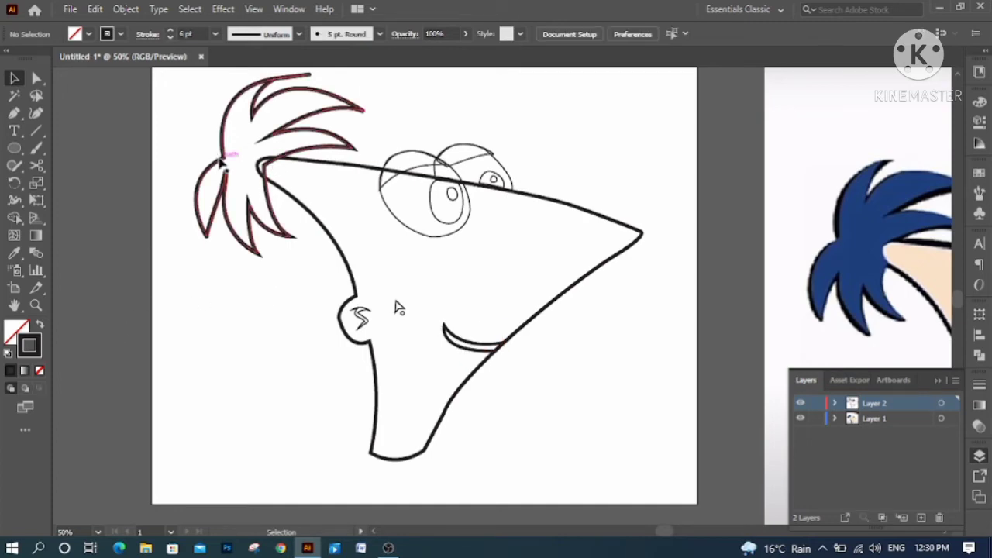
# Bring the hair path to the front of the stacking order.
pyautogui.click(301, 183)
pyautogui.rightClick(225, 155)
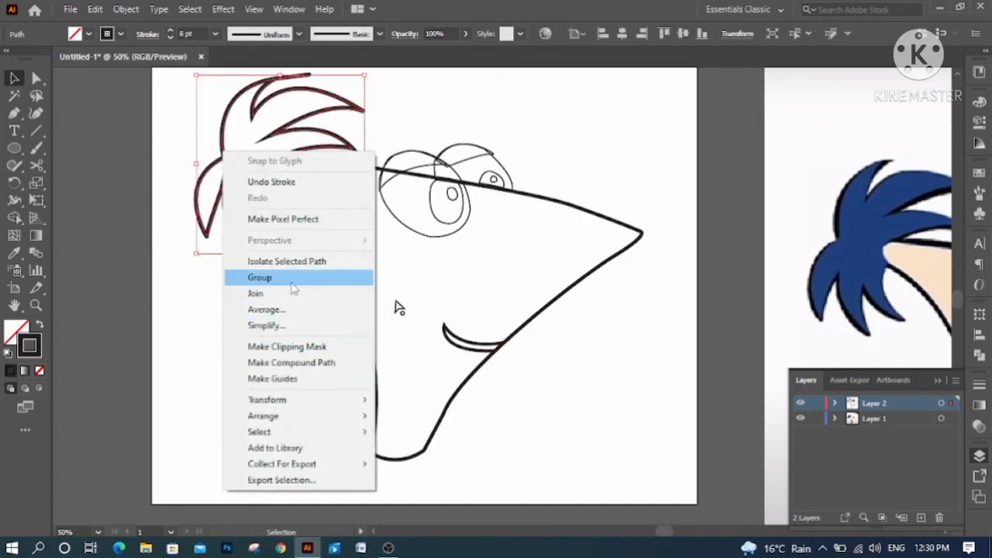
pyautogui.moveTo(294, 419)
pyautogui.click(408, 418)
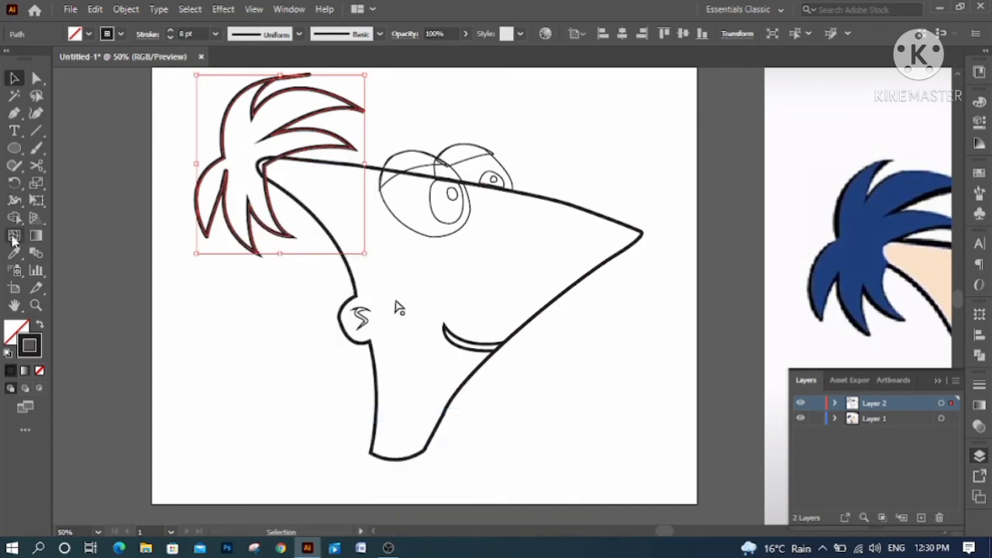
# Fill the hair with the dark blue sampled from the reference image's hair using the Eyedropper.
pyautogui.click(14, 254)
pyautogui.click(869, 221)
pyautogui.press('v')
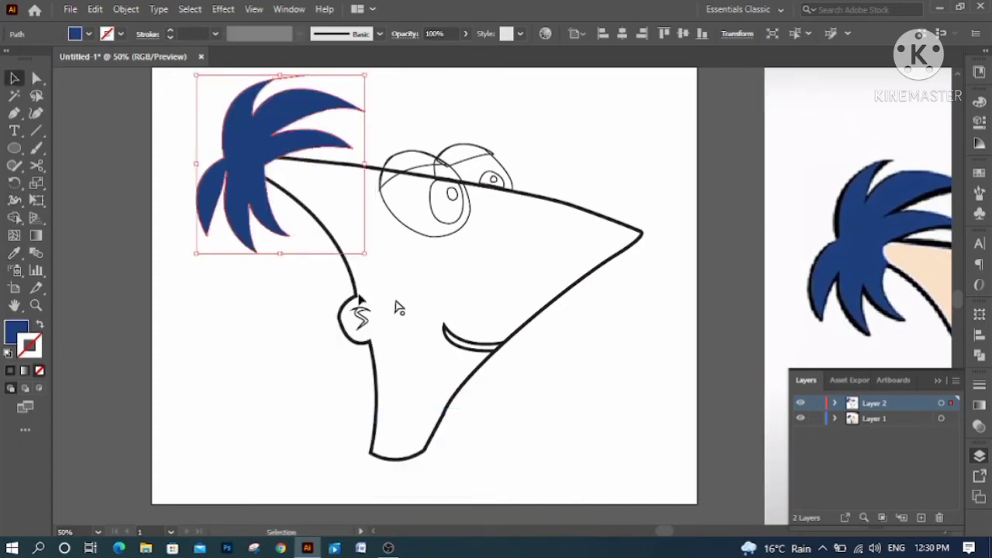
pyautogui.click(494, 112)
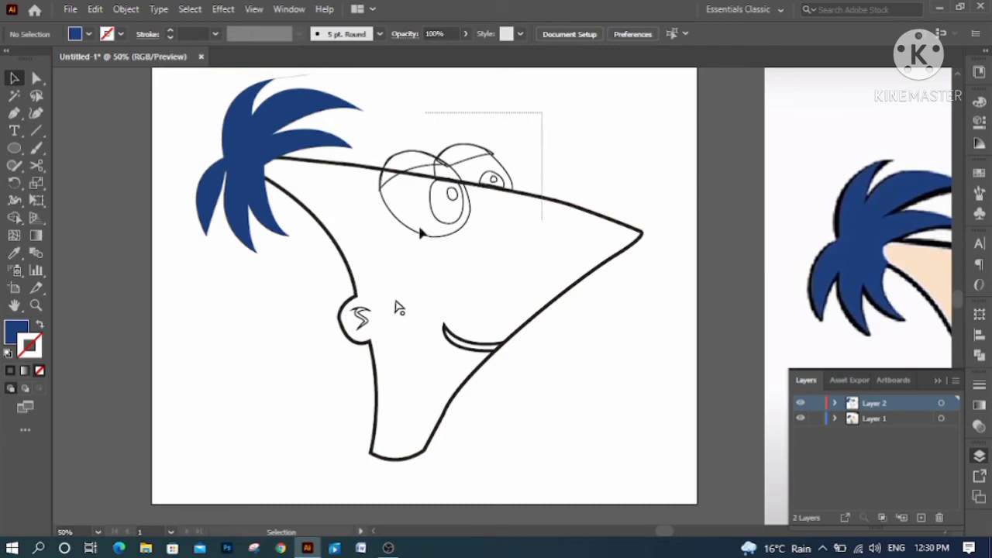
# Select all the eye paths without the head outline and bring them to the front.
pyautogui.moveTo(421, 232); pyautogui.dragTo(365, 249)
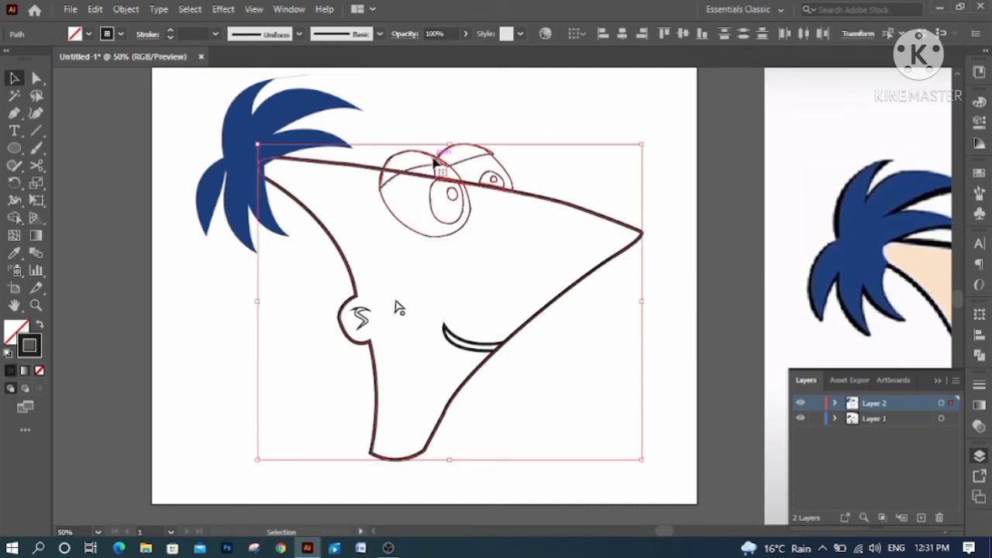
pyautogui.keyDown('shift'); pyautogui.click(589, 277); pyautogui.keyUp('shift')
pyautogui.rightClick(464, 213)
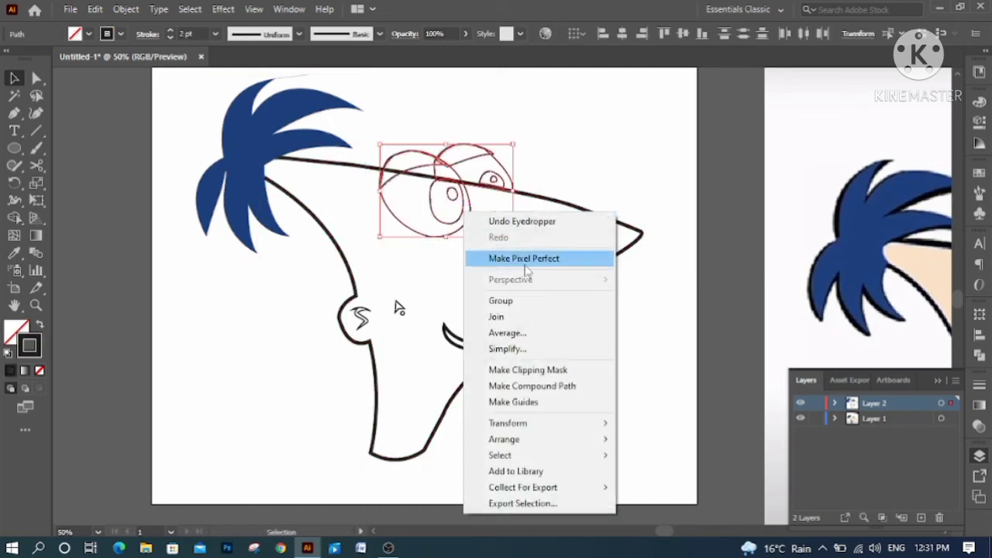
pyautogui.click(620, 439)
pyautogui.click(541, 391)
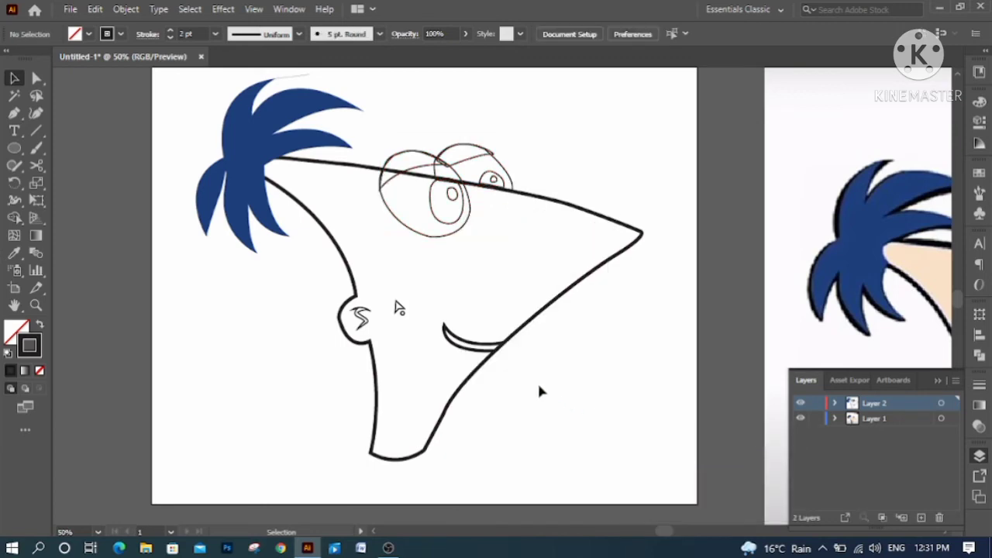
# Fill the head shape with the skin colour sampled from the reference and give it a 6 pt black stroke.
pyautogui.click(565, 294)
pyautogui.click(14, 253)
pyautogui.click(907, 260)
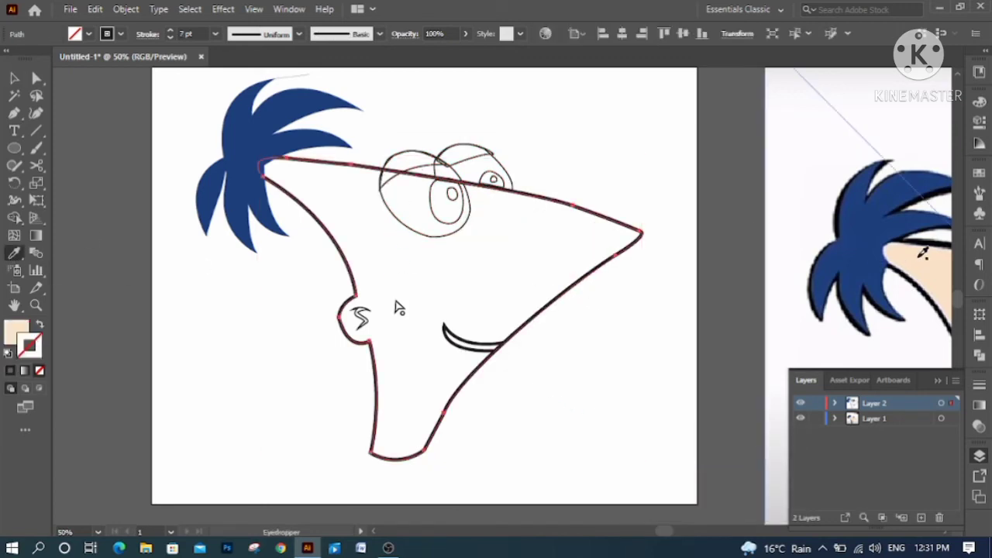
pyautogui.click(14, 78)
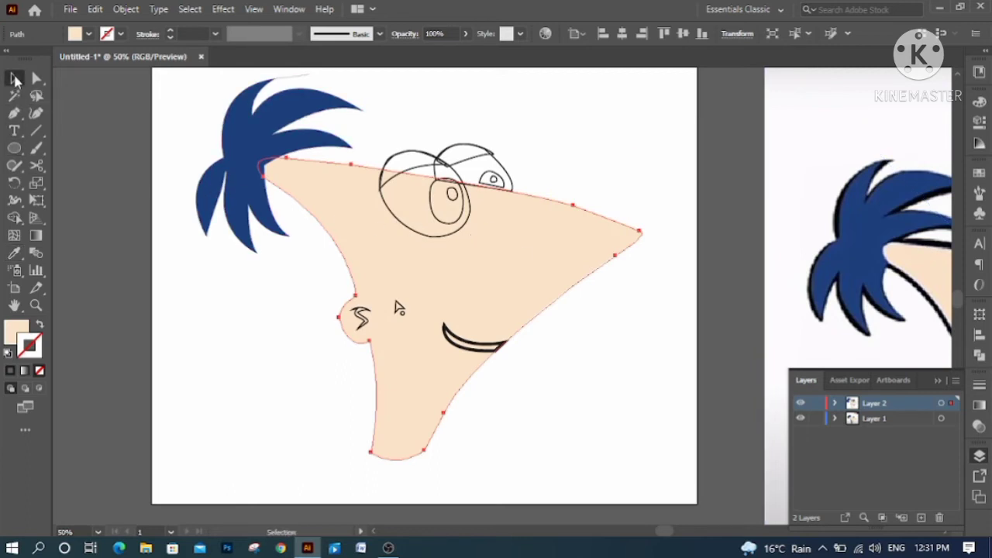
pyautogui.click(171, 31)
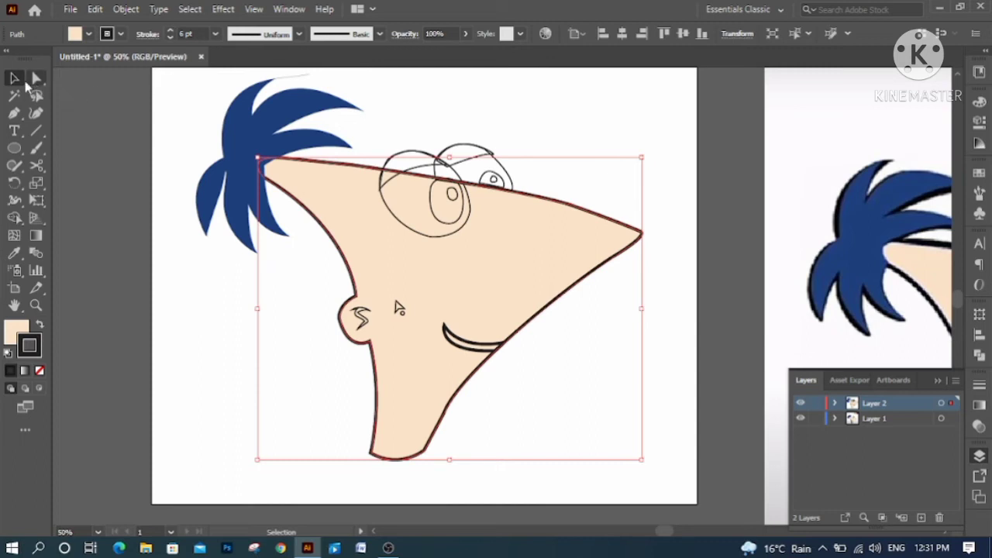
pyautogui.click(90, 209)
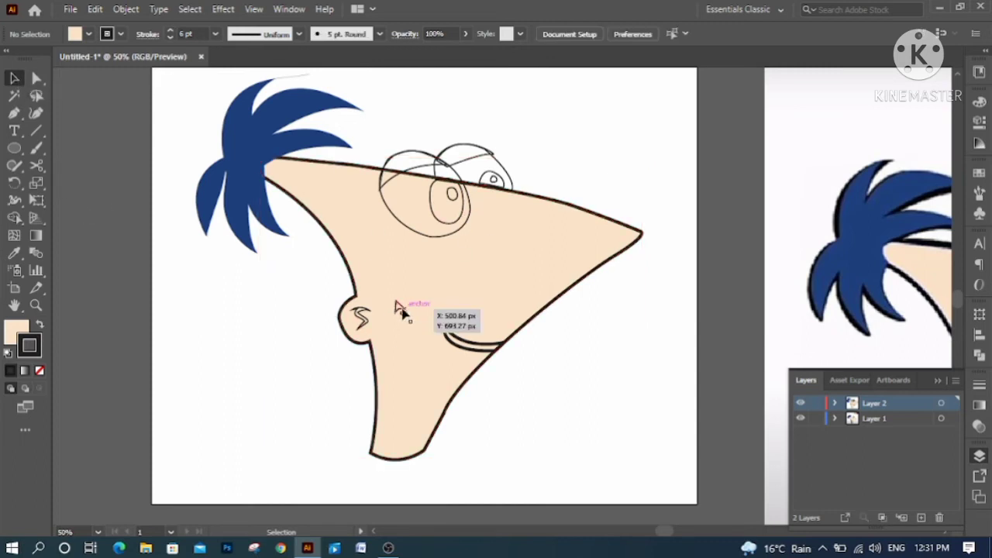
# Swap fill and stroke on the cheek mark, the ear mark and the mouth for solid black shapes.
pyautogui.click(399, 307)
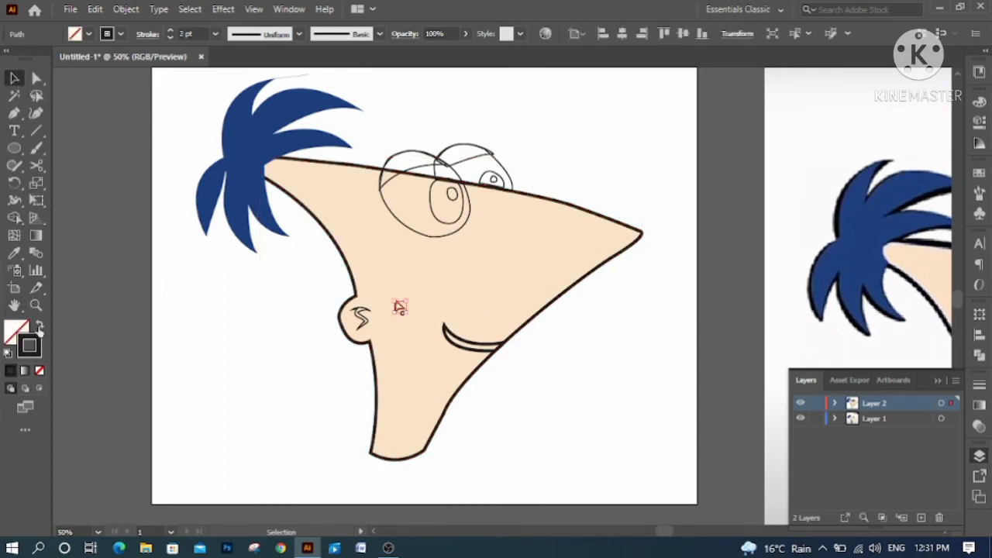
pyautogui.click(41, 325)
pyautogui.click(364, 321)
pyautogui.click(40, 325)
pyautogui.click(473, 348)
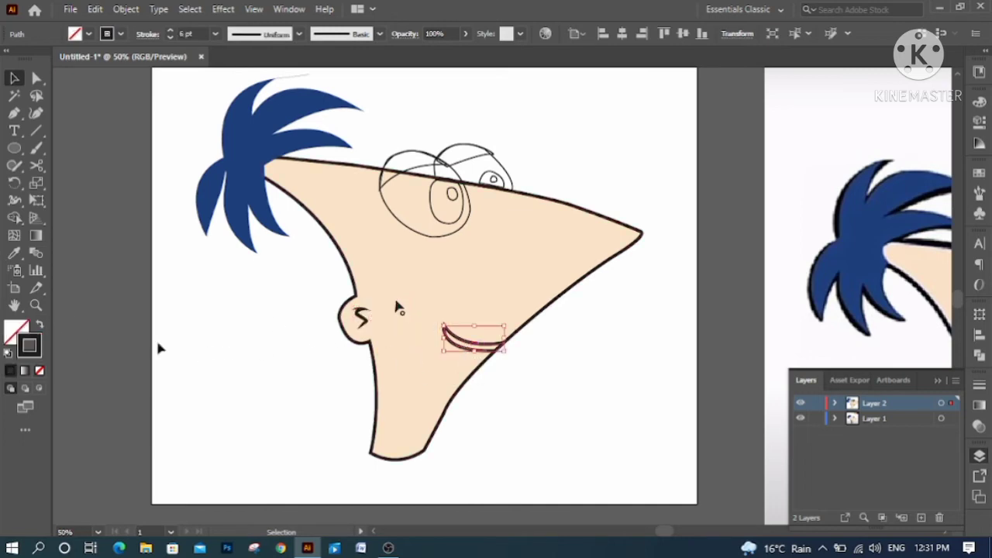
pyautogui.click(40, 325)
pyautogui.click(126, 295)
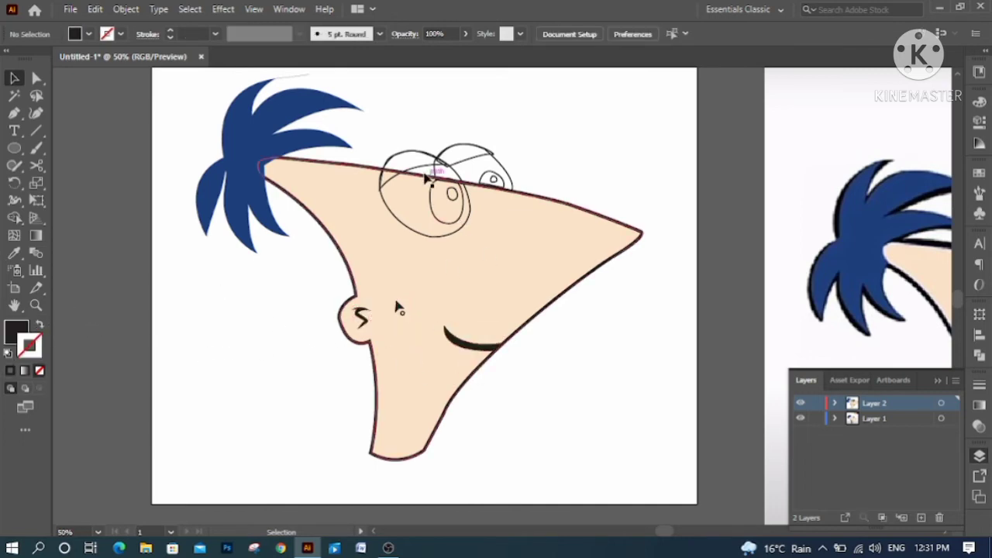
# Fill the near and far eyeballs with white sampled from the artboard using the Eyedropper.
pyautogui.click(450, 232)
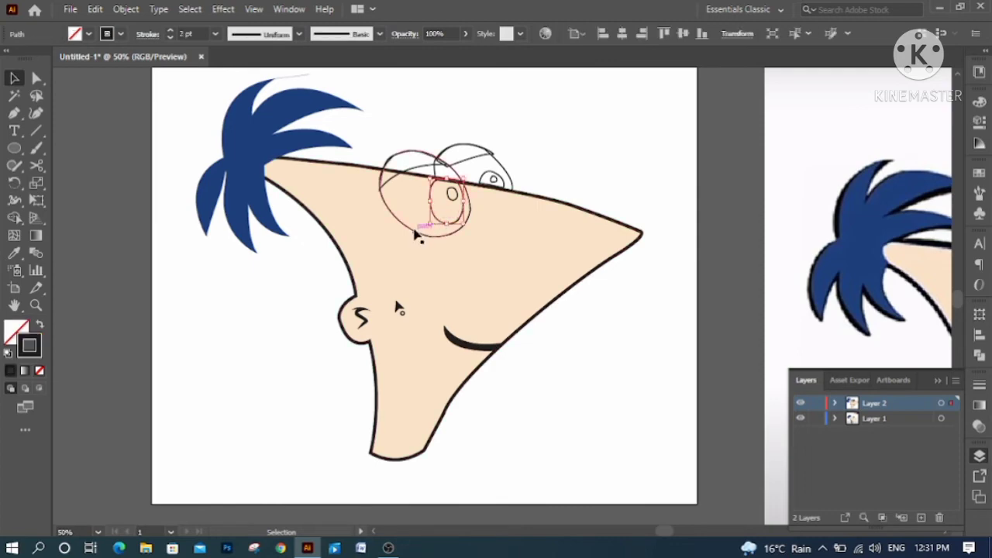
pyautogui.click(14, 253)
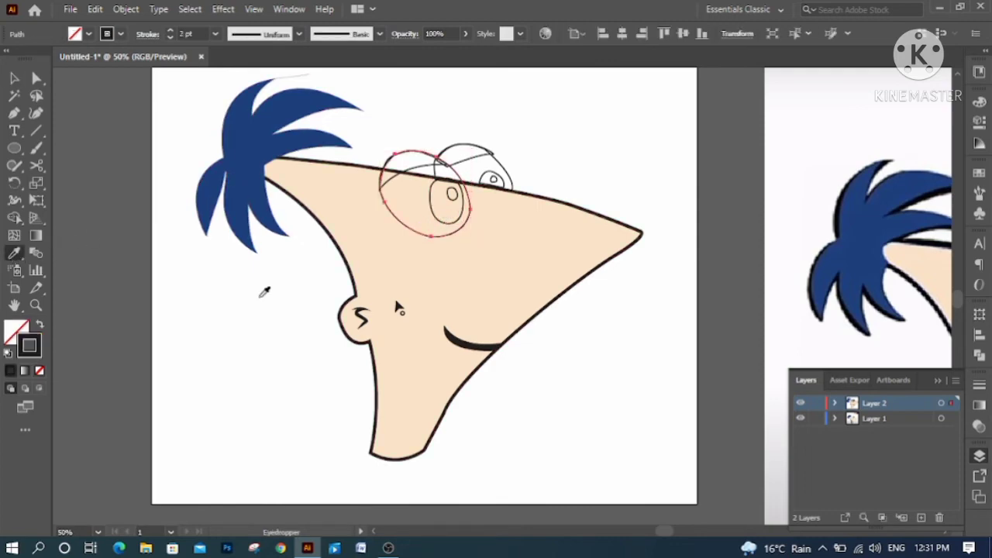
pyautogui.click(157, 181)
pyautogui.click(14, 78)
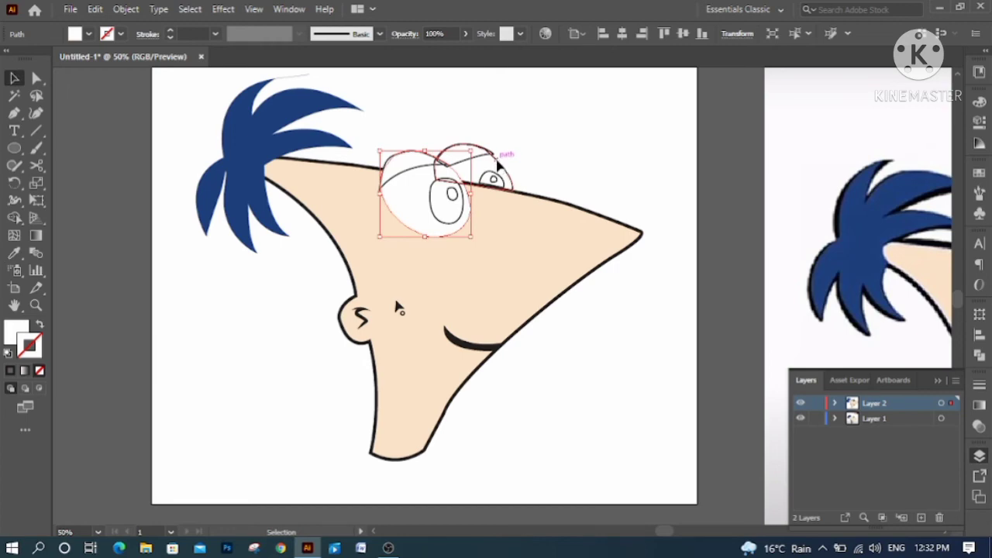
pyautogui.click(502, 166)
pyautogui.click(14, 252)
pyautogui.click(586, 169)
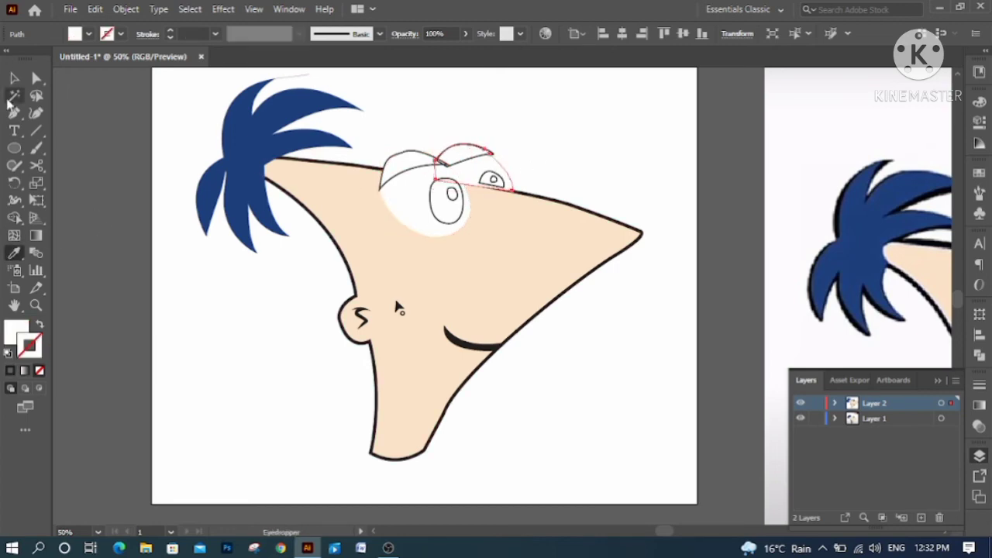
pyautogui.click(14, 78)
# Give the near and far eyeballs a 4 pt black stroke.
pyautogui.click(404, 225)
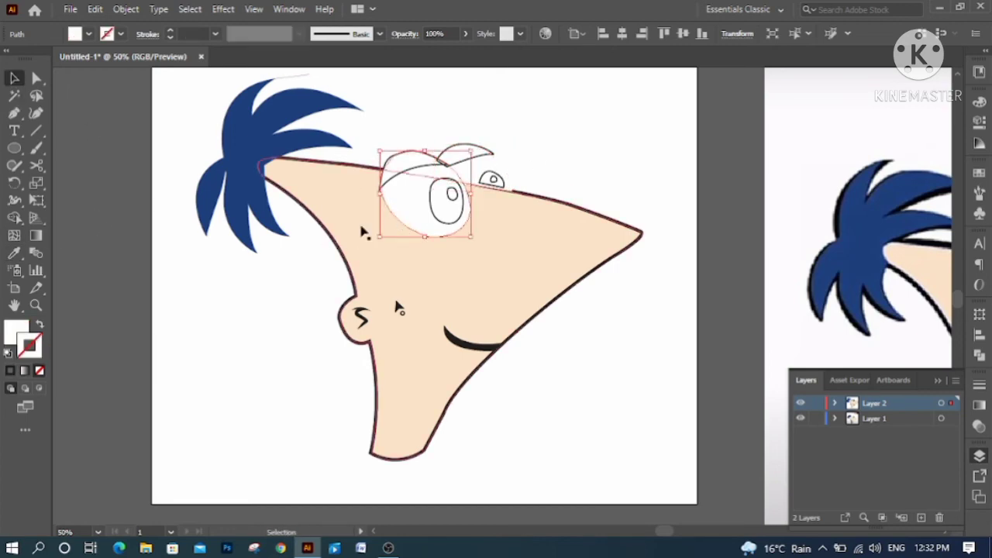
pyautogui.click(171, 31)
pyautogui.click(171, 31)
pyautogui.click(170, 31)
pyautogui.click(171, 31)
pyautogui.click(587, 181)
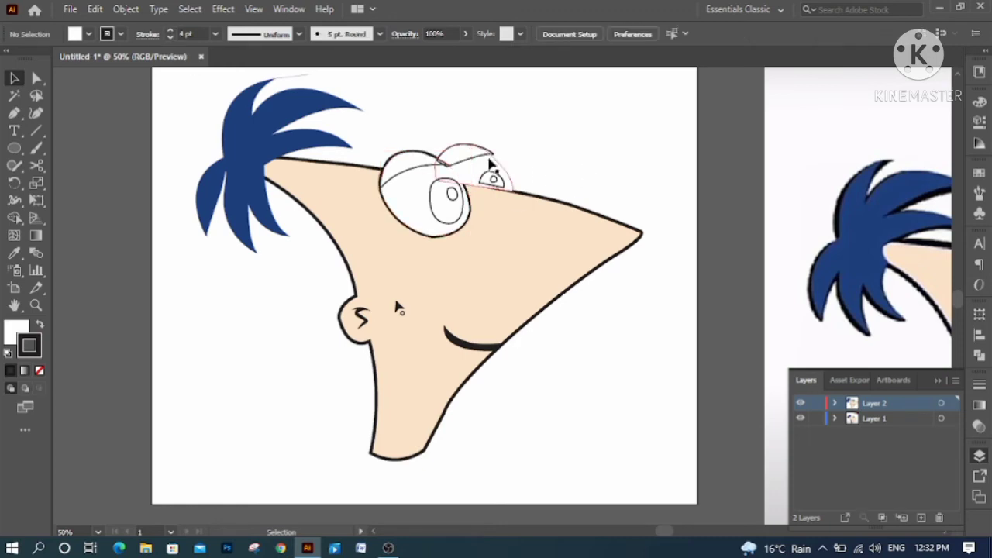
pyautogui.click(490, 164)
pyautogui.click(171, 31)
pyautogui.click(172, 31)
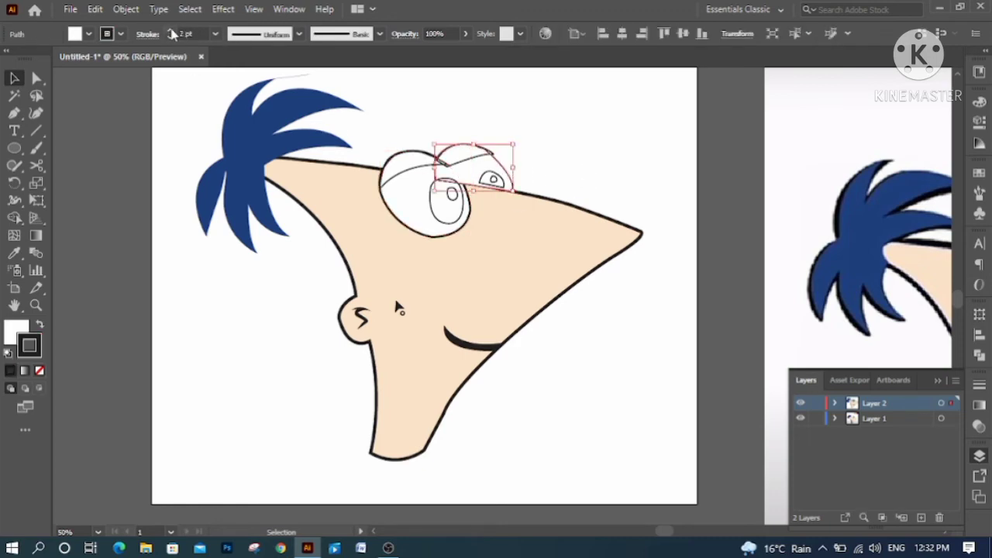
pyautogui.click(171, 32)
pyautogui.click(171, 33)
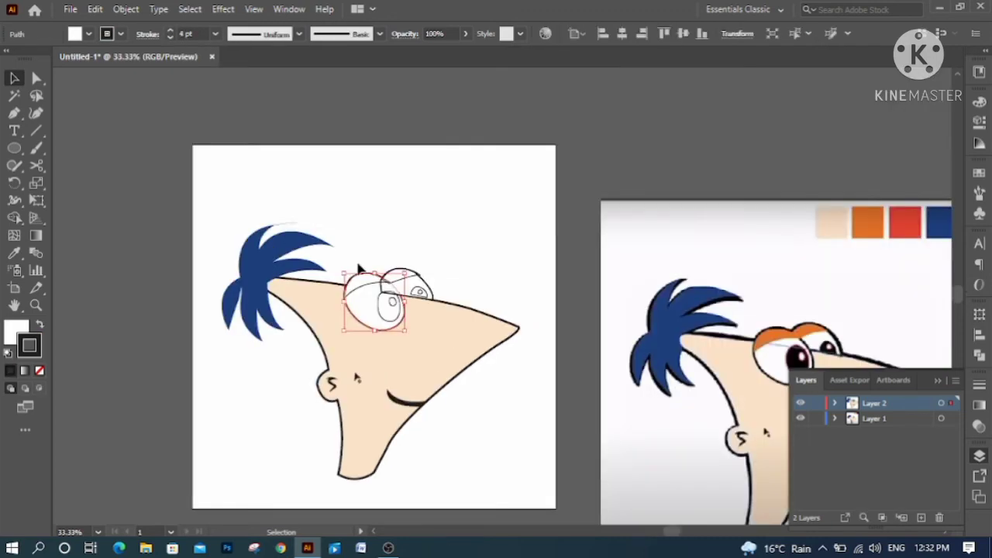
# Fill the near eye's pupil with the black sampled from the reference image's pupil.
pyautogui.click(391, 305)
pyautogui.click(15, 254)
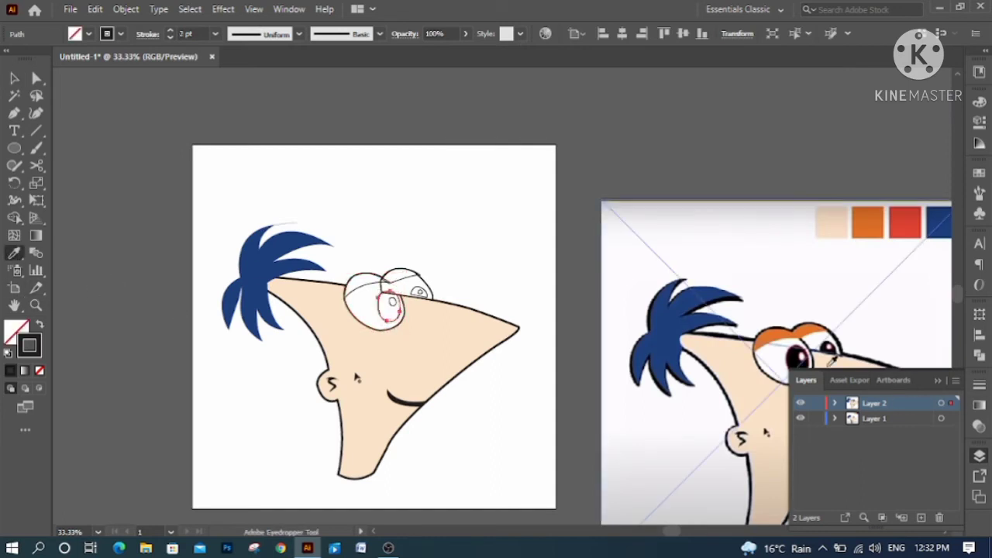
pyautogui.click(799, 357)
pyautogui.press('v')
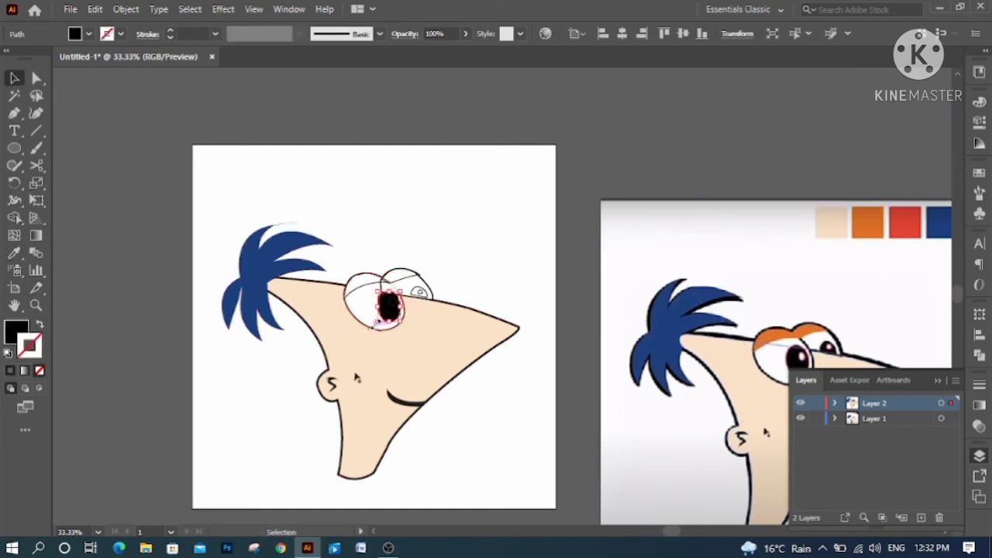
# Fill the highlight in the near eye's pupil with white sampled from the artboard using the Eyedropper.
pyautogui.click(393, 305)
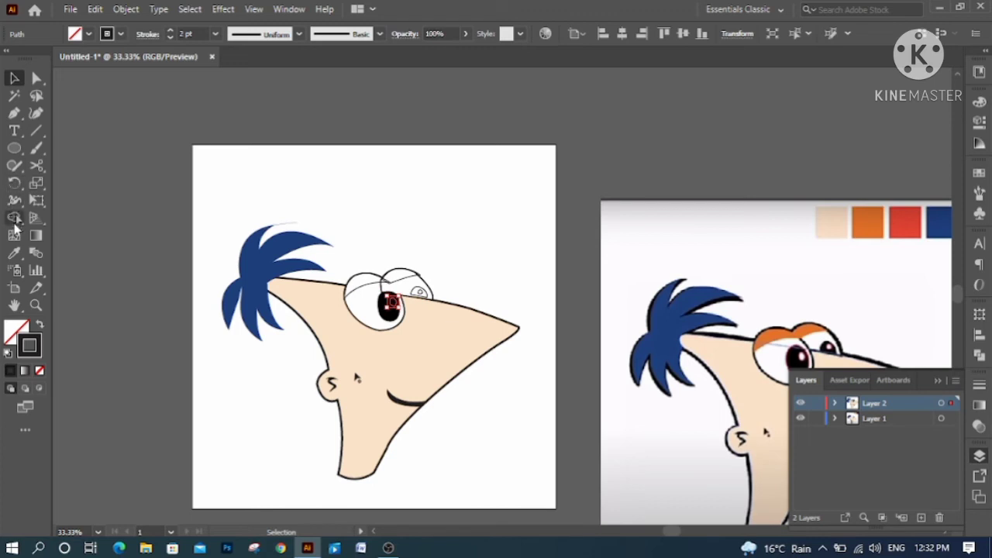
pyautogui.click(14, 253)
pyautogui.click(400, 242)
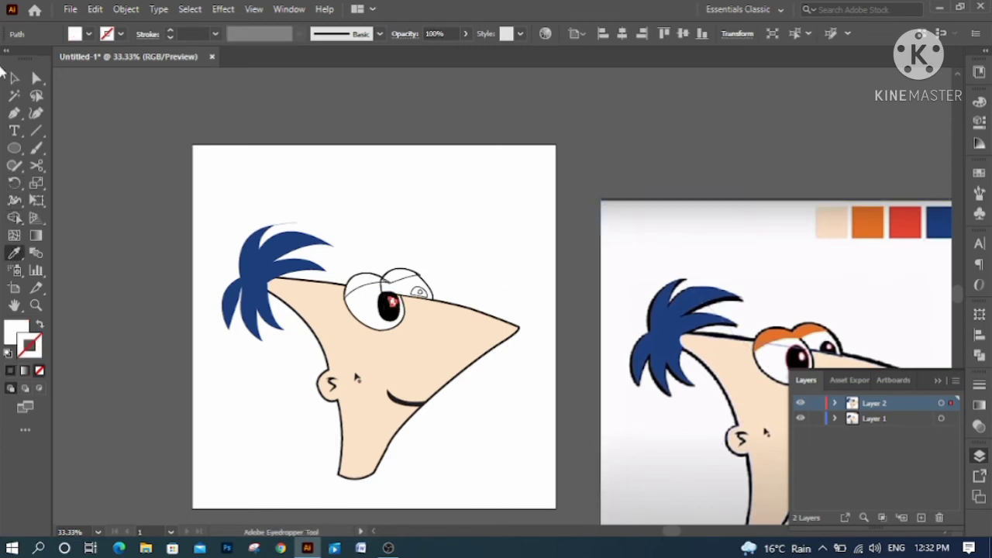
# Refill the far eyeball with white sampled from the reference image's background using the Eyedropper.
pyautogui.press('v')
pyautogui.click(426, 290)
pyautogui.press('i')
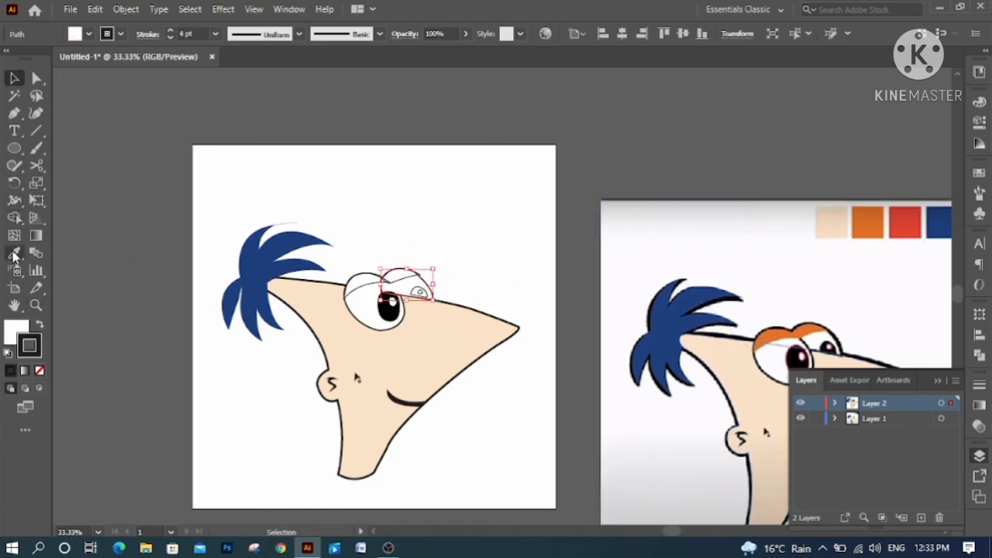
pyautogui.click(738, 231)
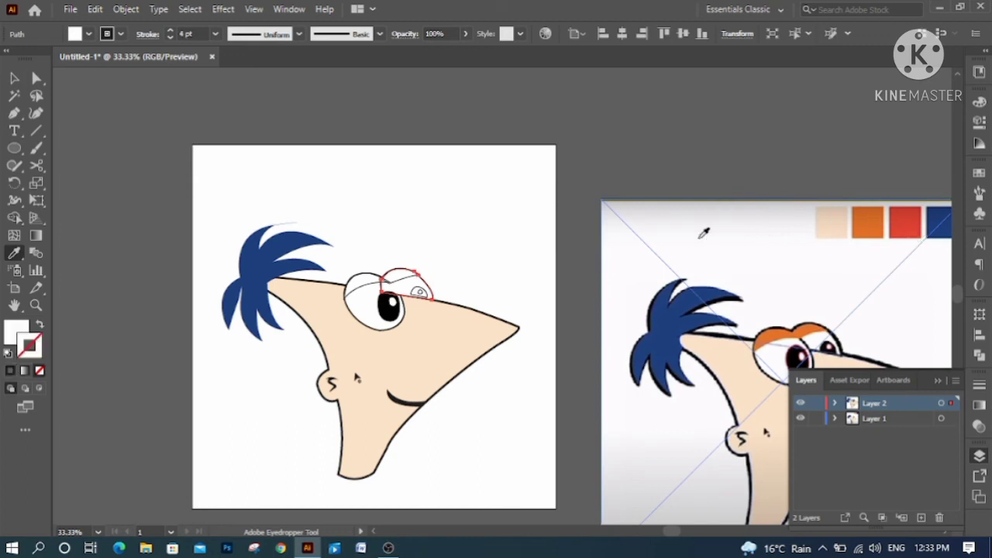
pyautogui.press('v')
pyautogui.click(470, 299)
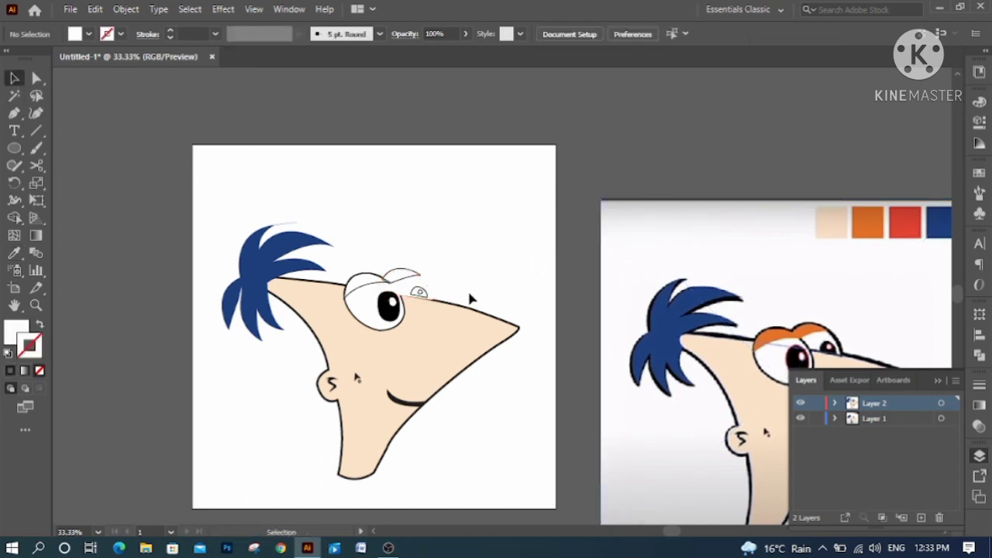
# Swap fill and stroke on the far eye's pupil for solid black and fill its highlight with white sampled from the artboard.
pyautogui.click(416, 292)
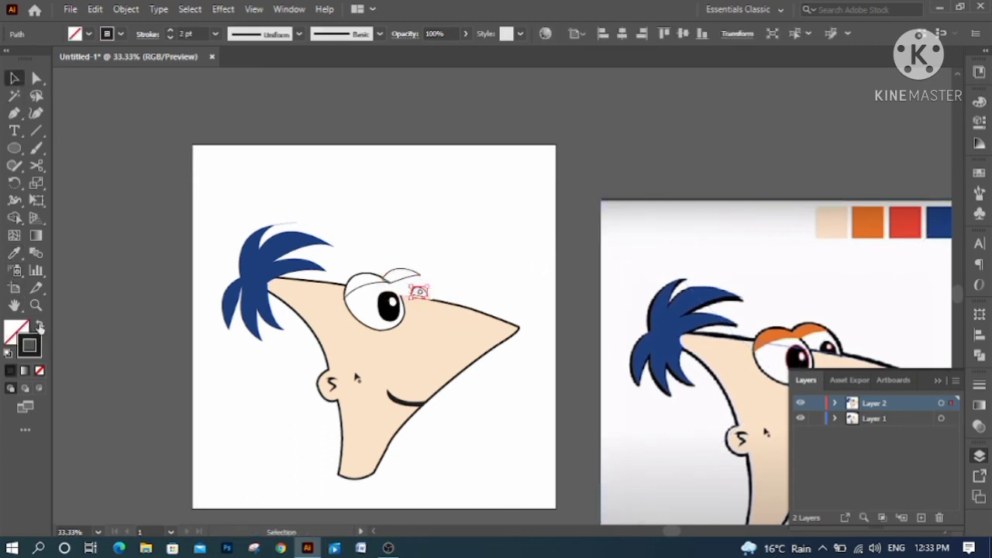
pyautogui.click(40, 326)
pyautogui.click(649, 180)
pyautogui.click(420, 294)
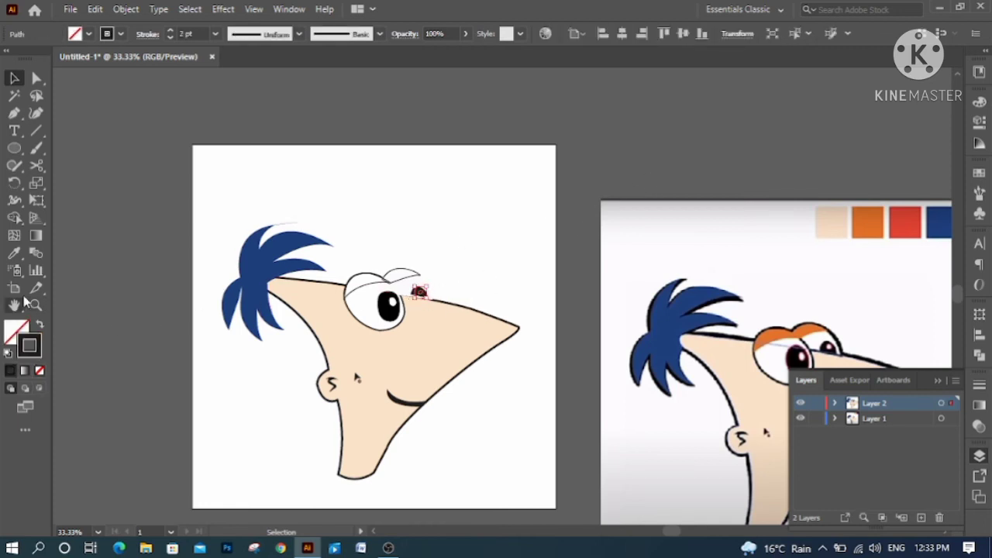
pyautogui.click(14, 253)
pyautogui.click(259, 176)
pyautogui.click(9, 78)
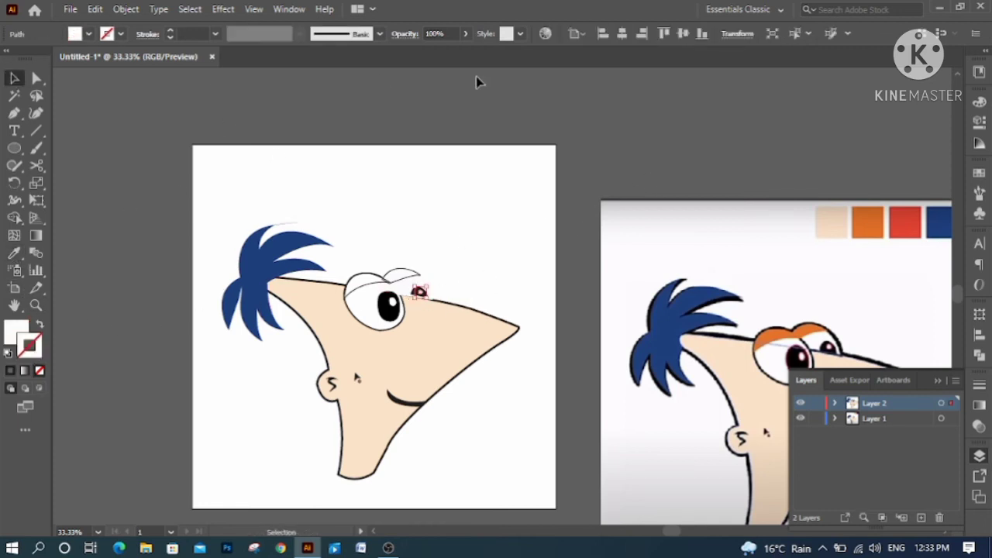
pyautogui.click(478, 81)
# Restore a black stroke around the far eyeball.
pyautogui.click(426, 287)
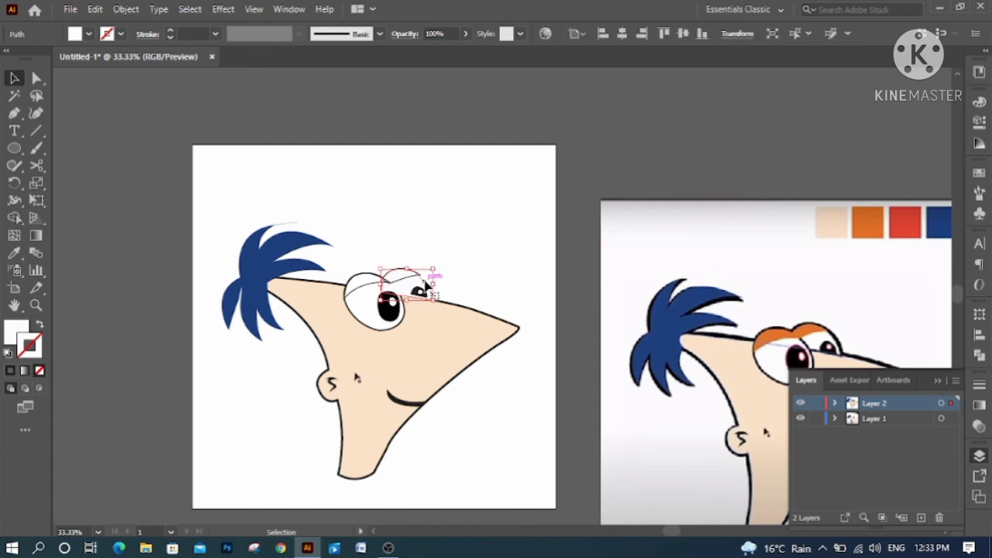
pyautogui.click(174, 34)
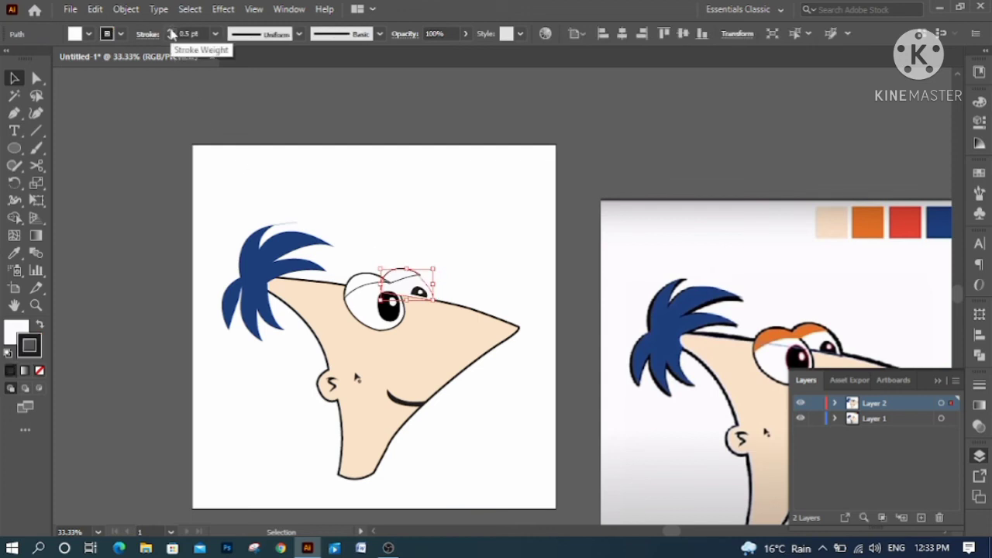
pyautogui.click(128, 188)
# Fill the far and near eyelids with the orange sampled from the reference image's colour swatches.
pyautogui.click(406, 279)
pyautogui.click(10, 255)
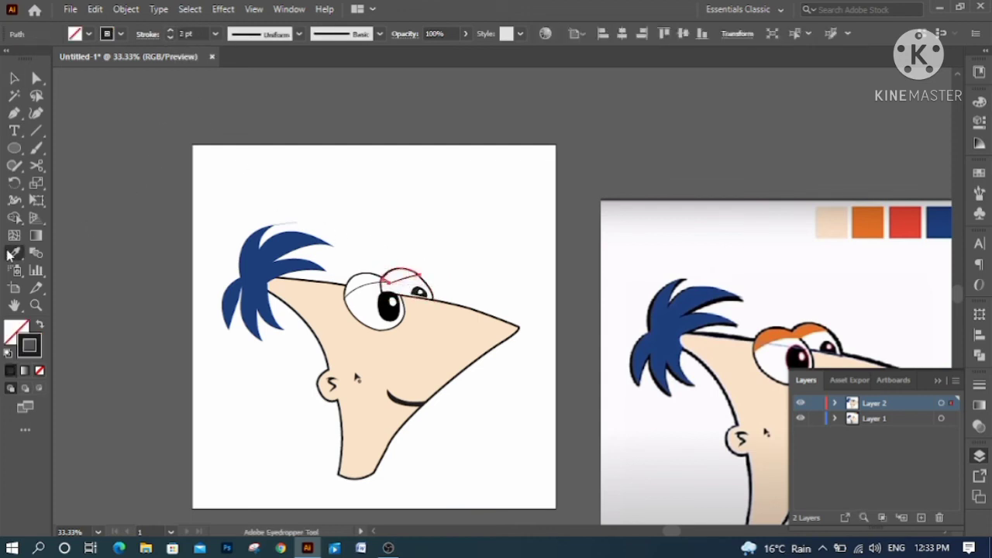
pyautogui.click(867, 222)
pyautogui.click(15, 79)
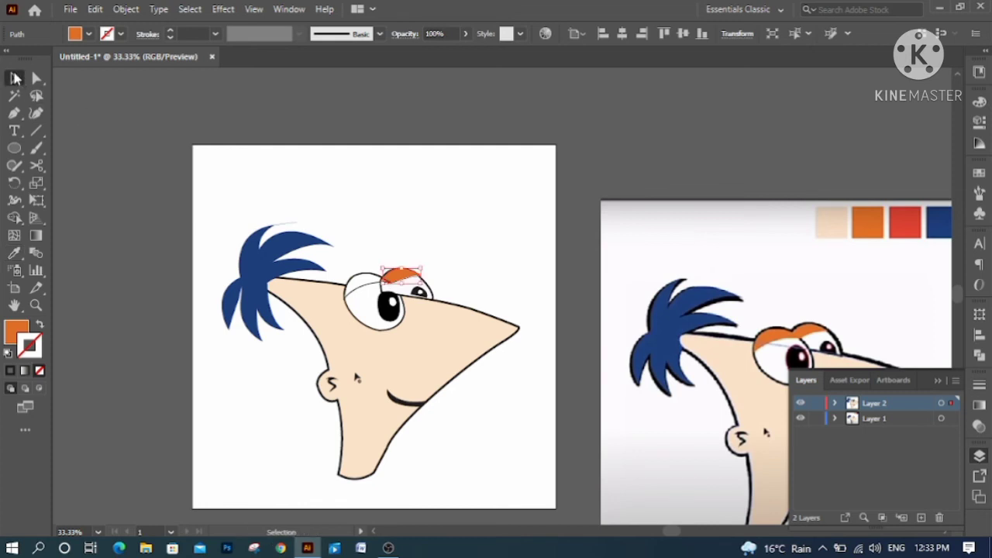
pyautogui.click(365, 287)
pyautogui.click(14, 253)
pyautogui.click(864, 224)
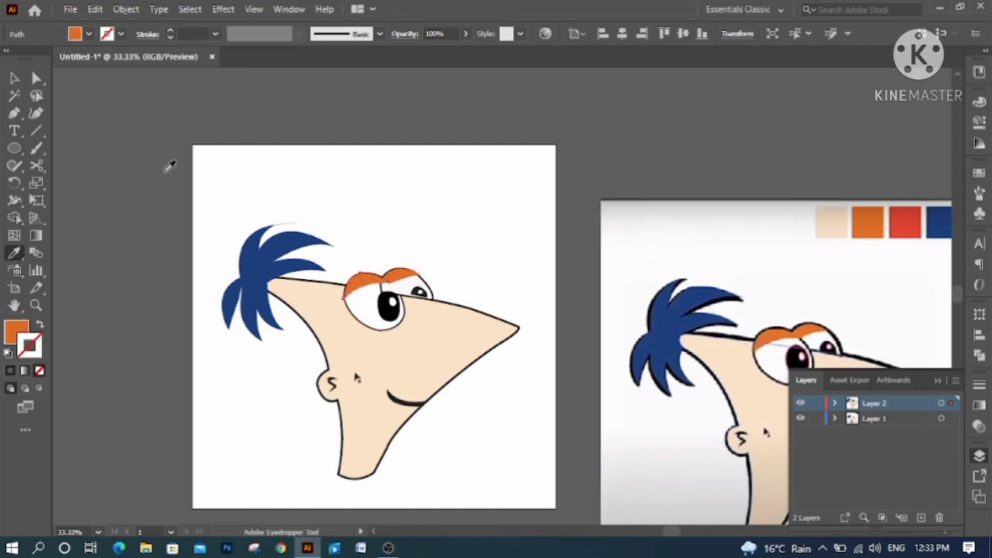
pyautogui.click(14, 79)
pyautogui.click(683, 154)
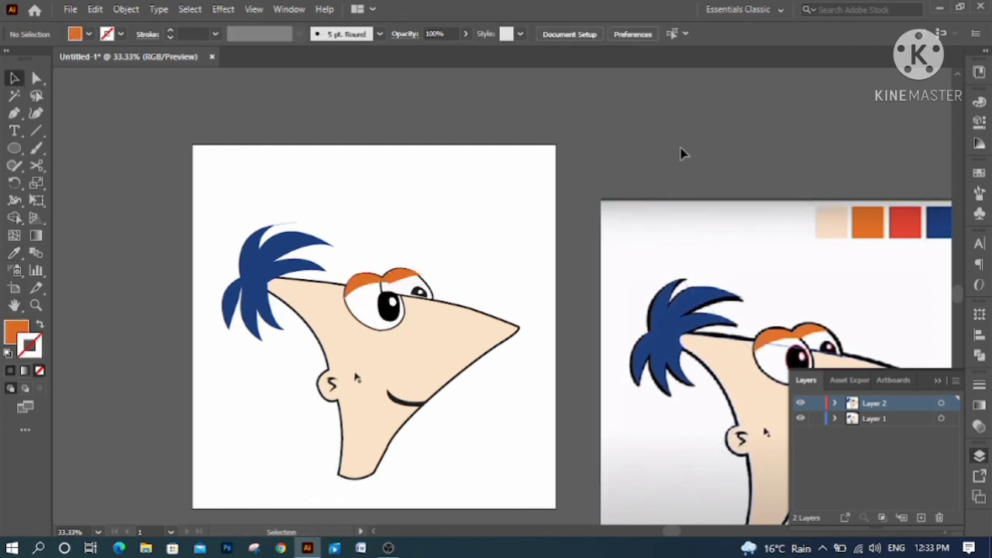
# Delete the reference image beside the artboard.
pyautogui.scroll(-1, 682, 153)
pyautogui.click(737, 201)
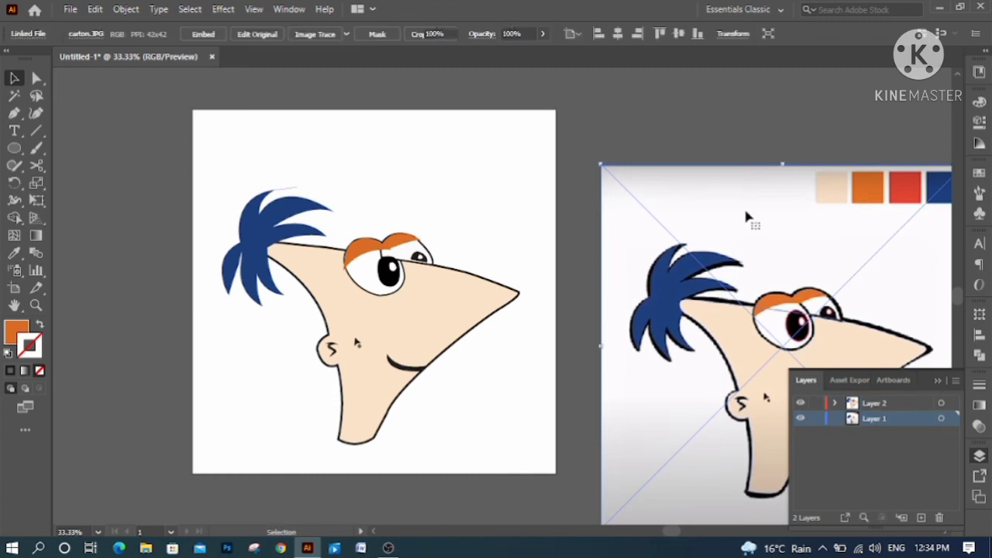
pyautogui.press('Delete')
# Add the text "Thanks for watching" above the character's head on the artboard.
pyautogui.write('Thanks for watching')
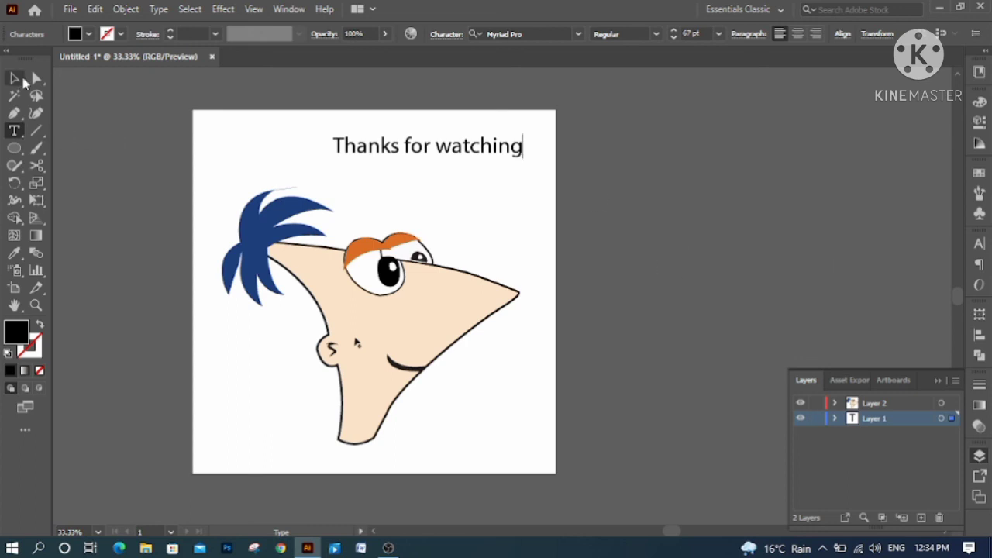
pyautogui.click(15, 79)
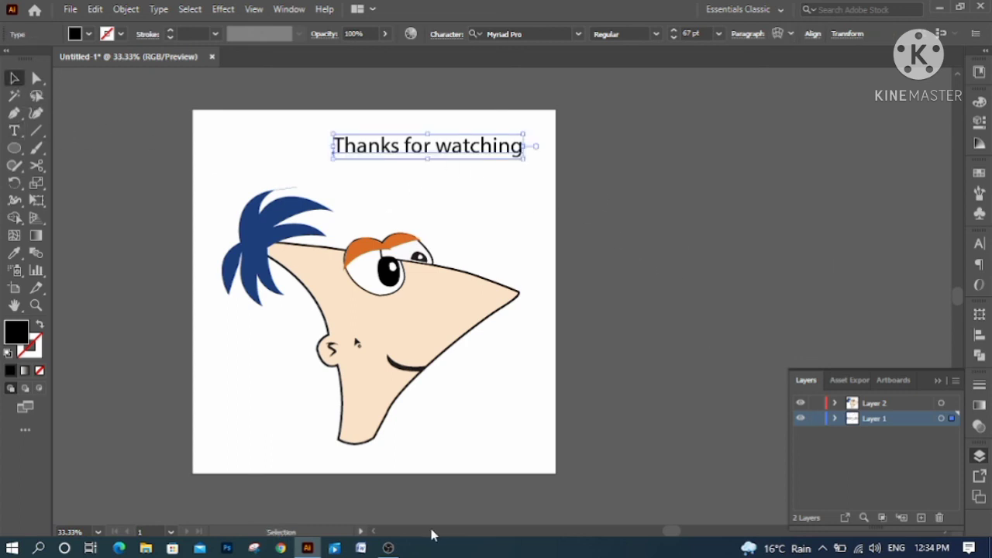